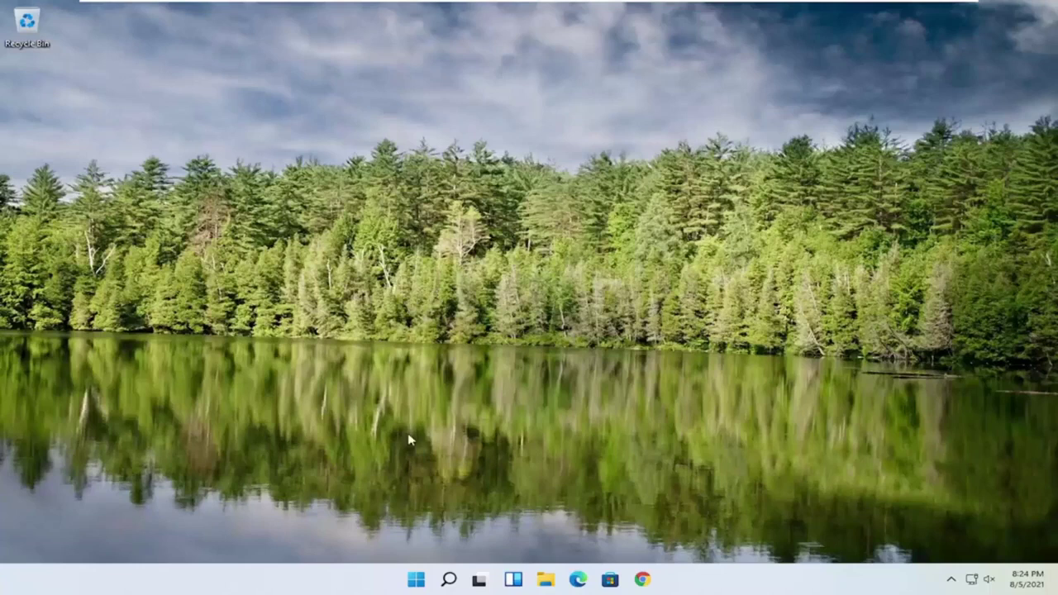
Find Registry Editor by searching for "regedit", run it as administrator, allow it to make changes, and reposition its window
left_click(448, 579)
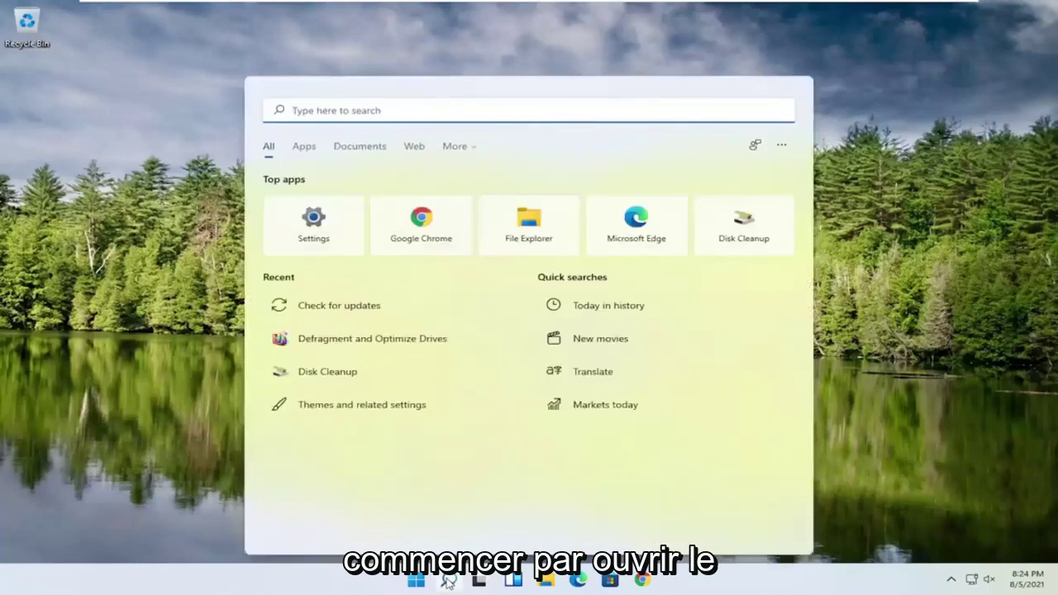
type("regedit")
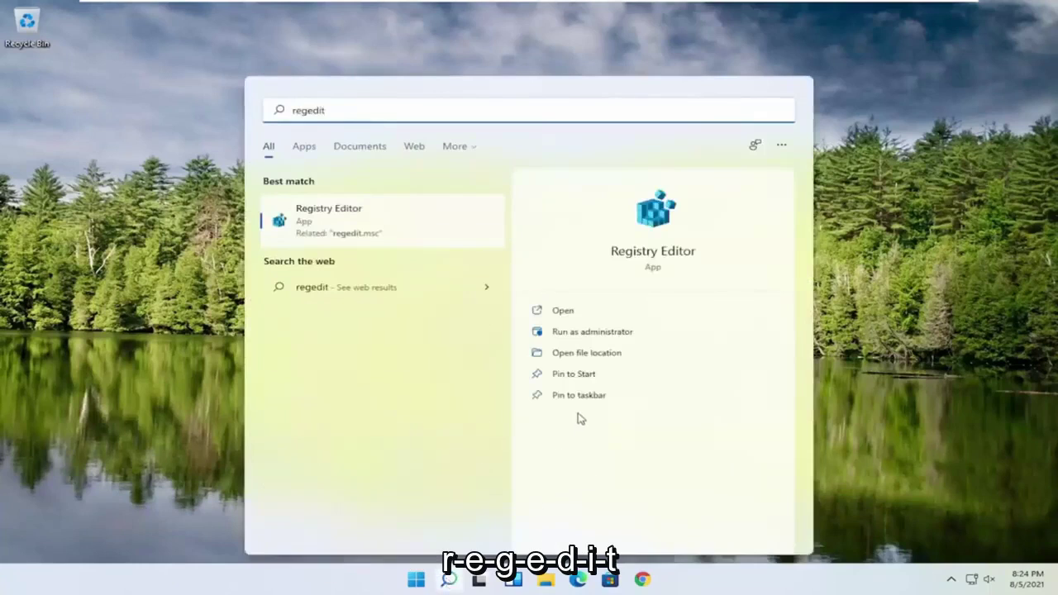
right_click(315, 223)
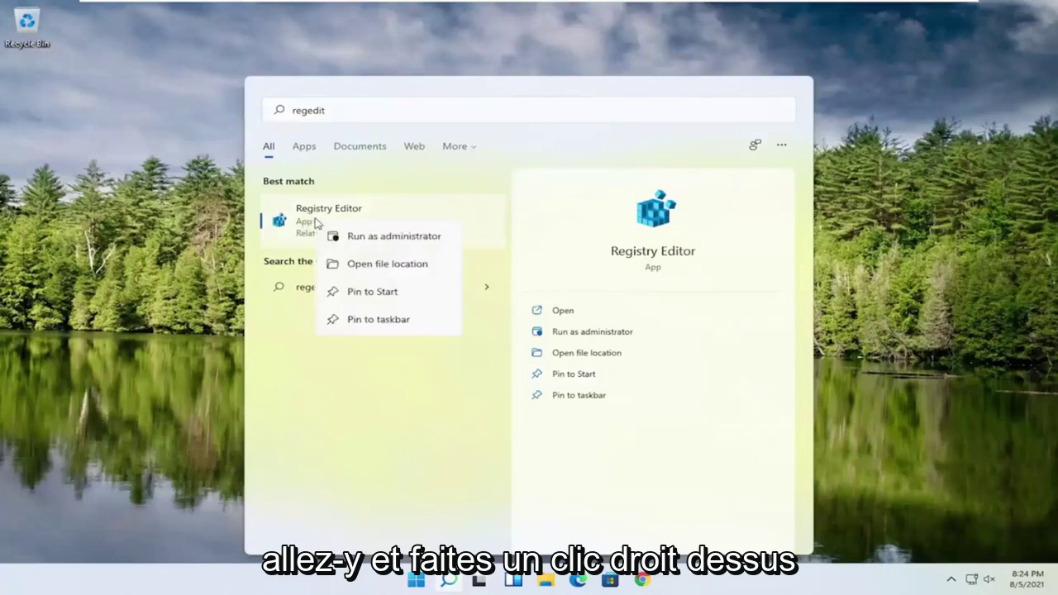
left_click(370, 237)
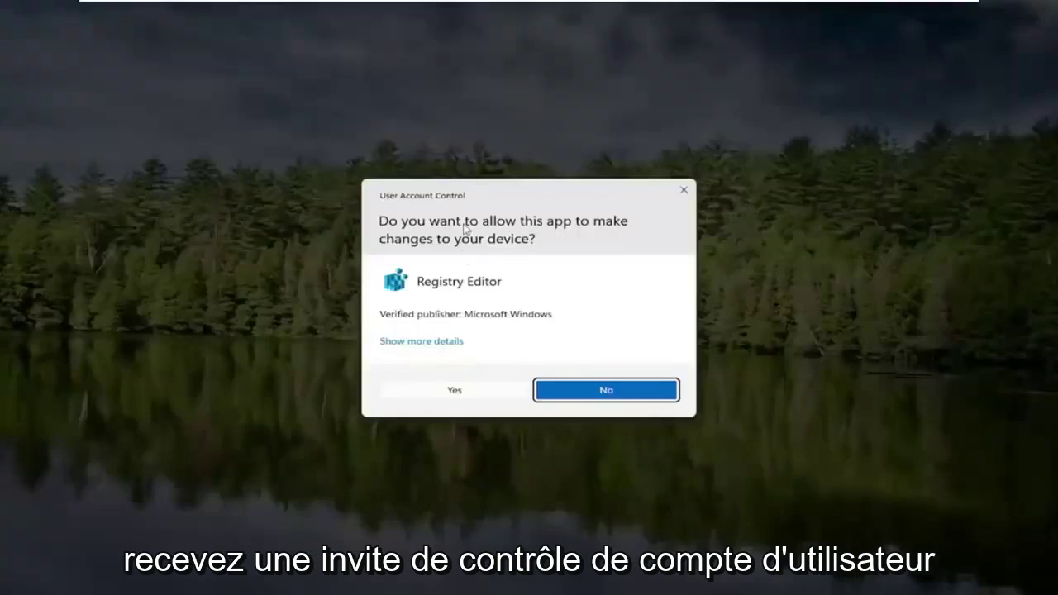
left_click(442, 393)
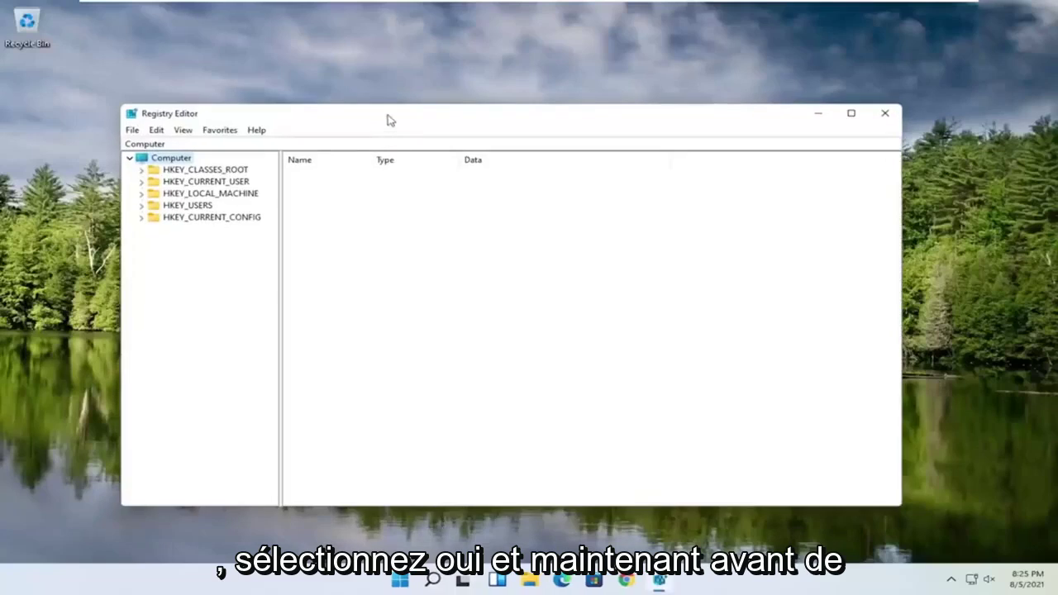
left_click_drag(390, 118, 426, 73)
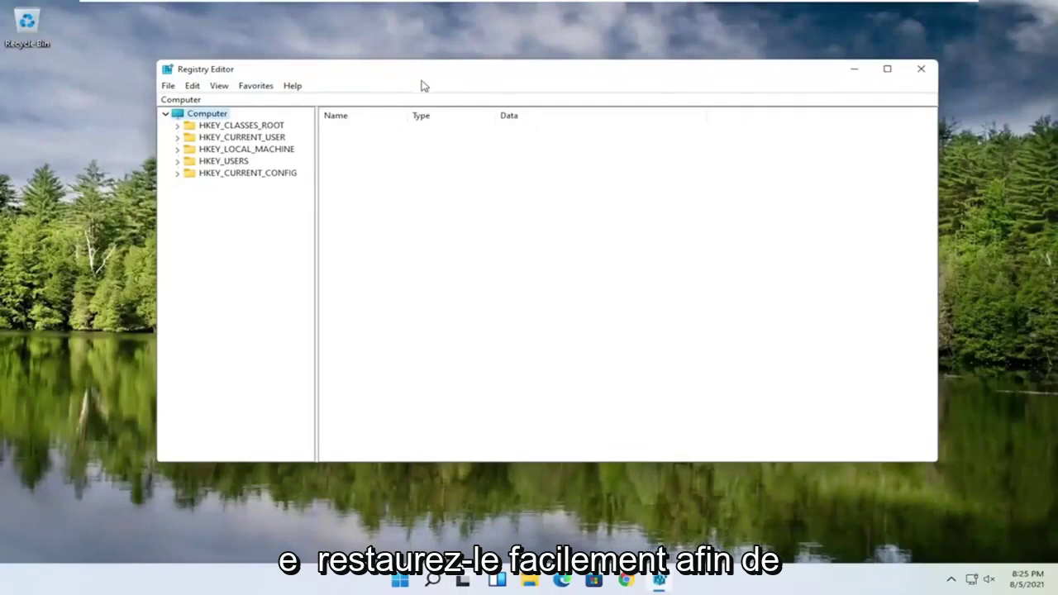
left_click(170, 86)
left_click(186, 117)
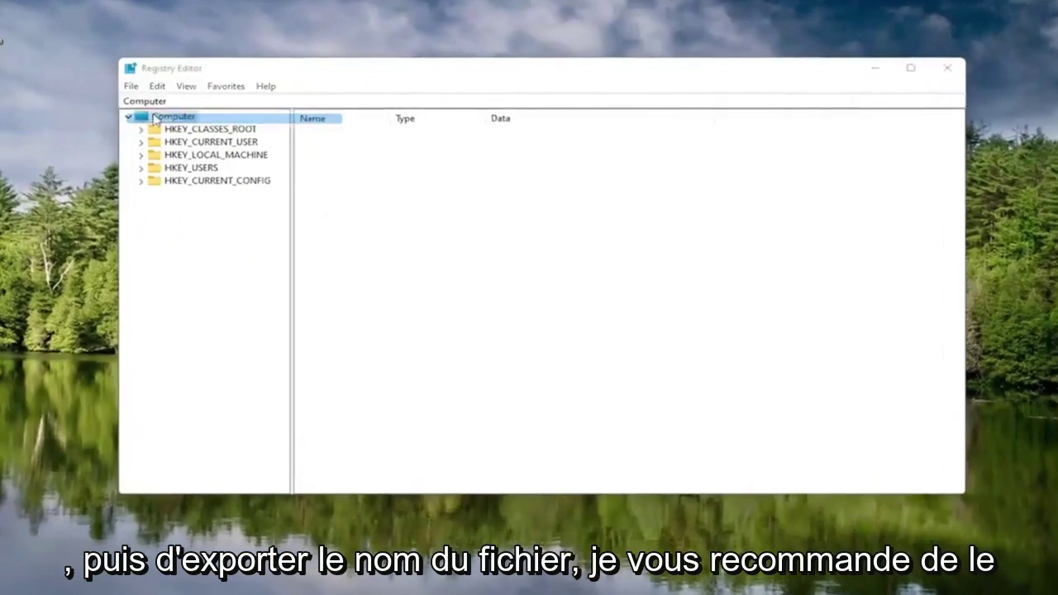
left_click_drag(205, 111, 363, 101)
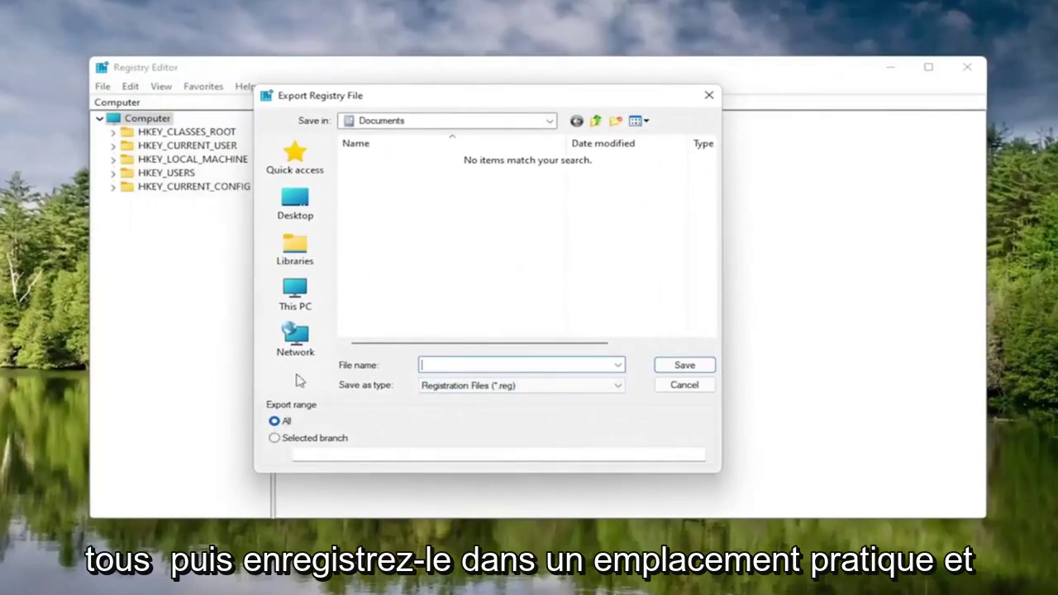
left_click(301, 198)
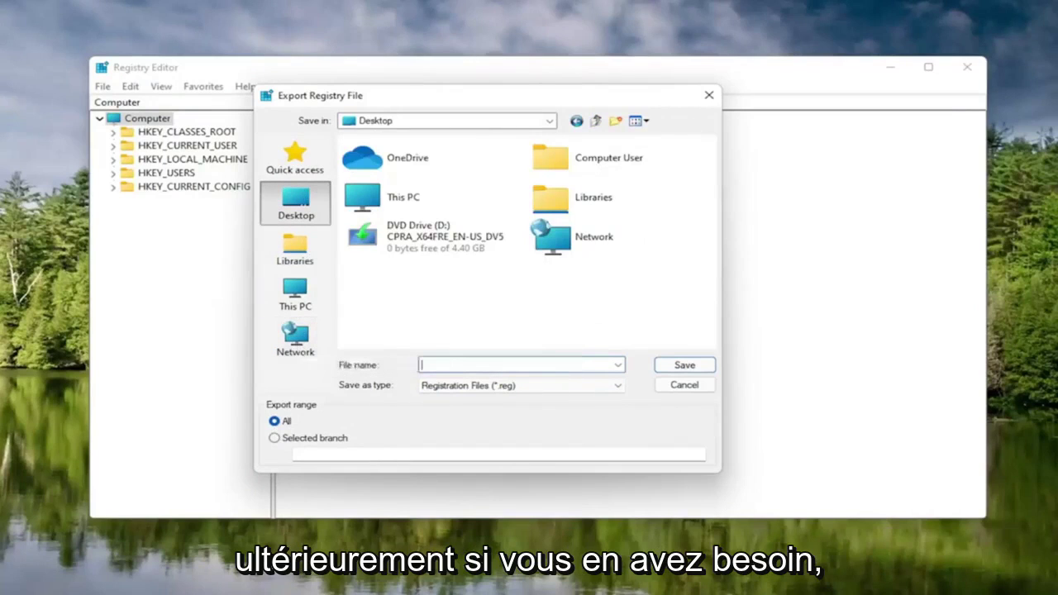
left_click(684, 385)
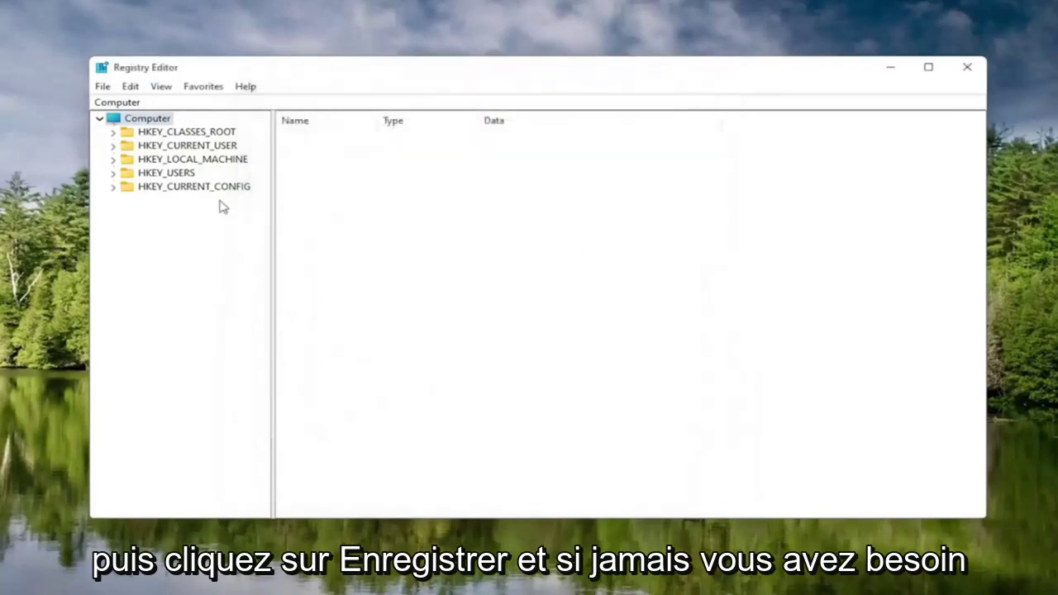
left_click(145, 101)
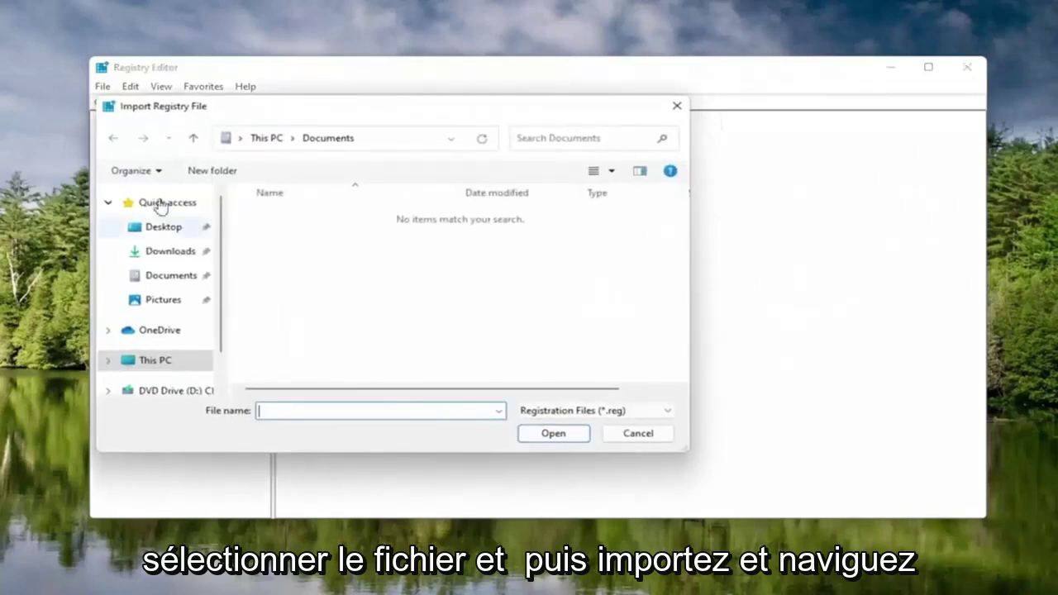
left_click(148, 231)
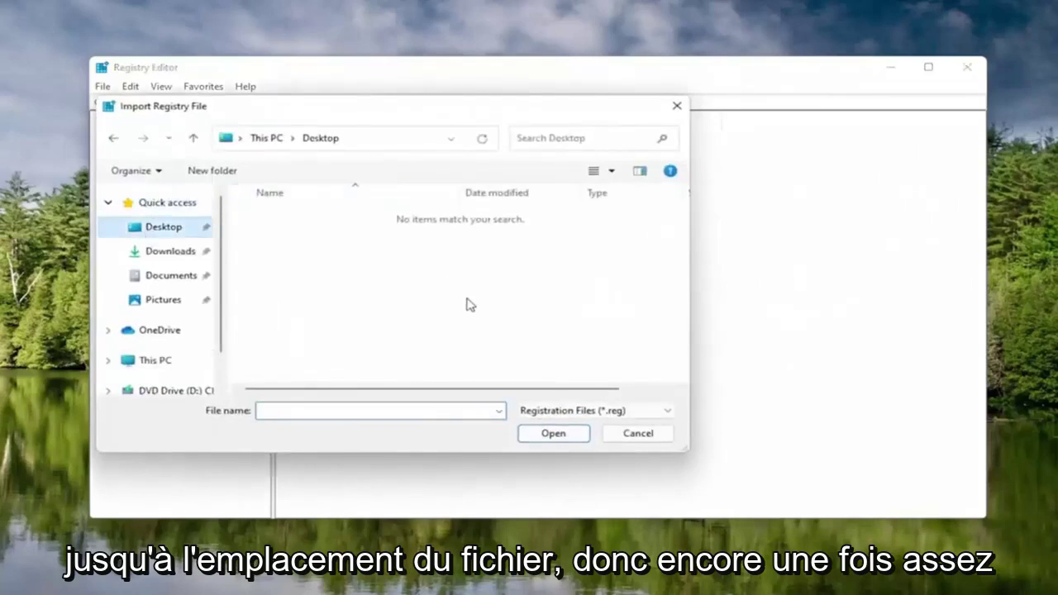
left_click(630, 435)
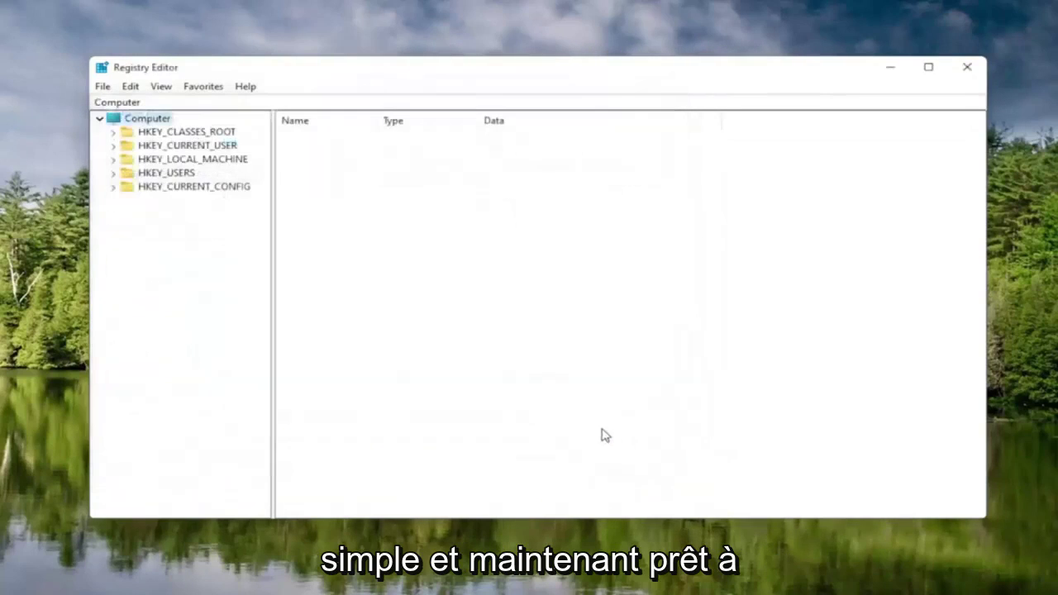
Expand the registry path HKEY_LOCAL_MACHINE\SOFTWARE\Microsoft\Windows NT\CurrentVersion, widening the key tree so long key names are readable
double_click(175, 162)
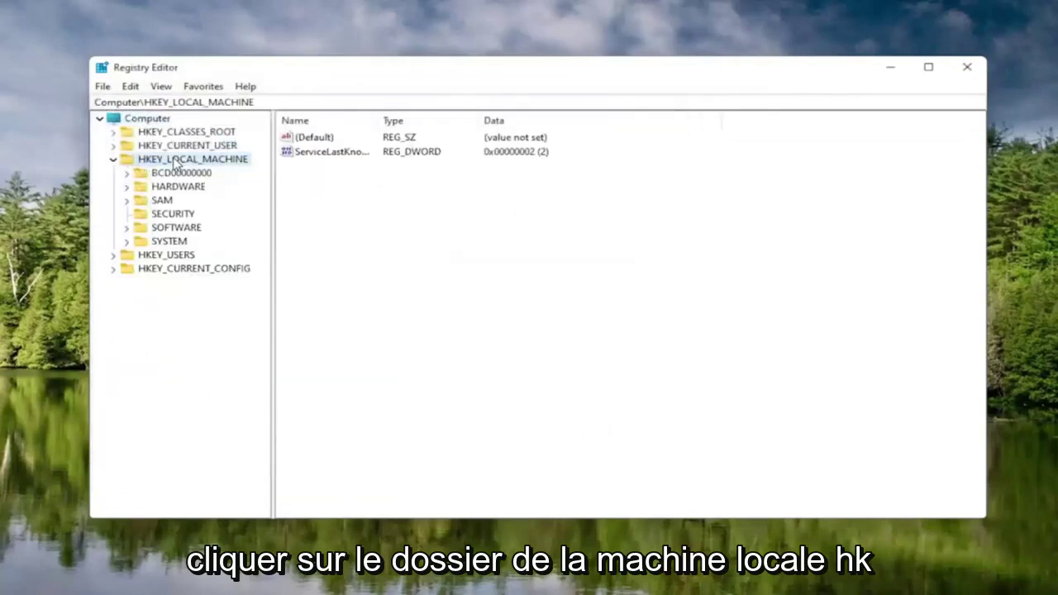
double_click(171, 231)
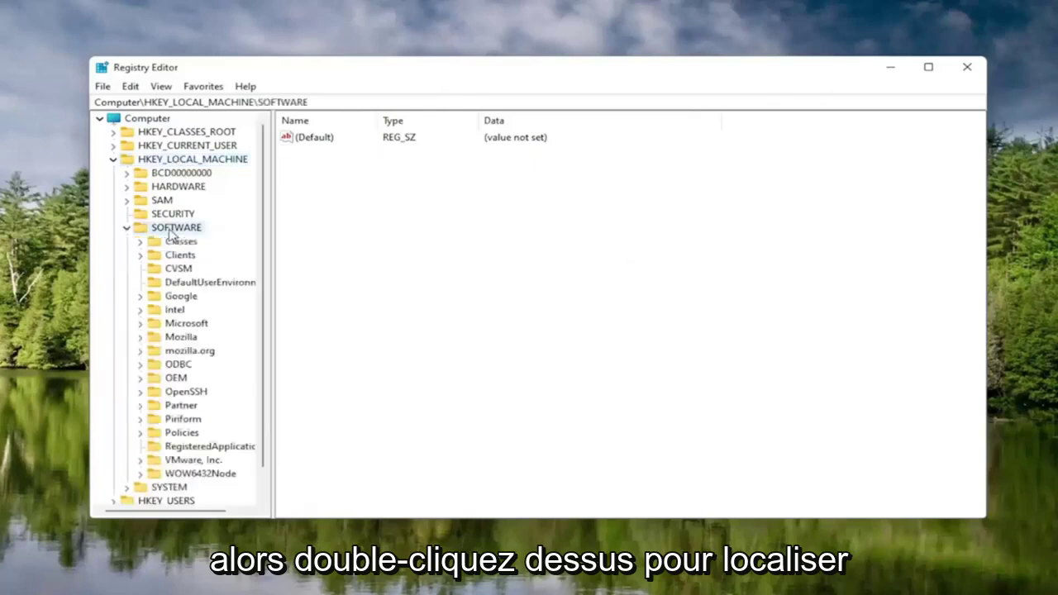
double_click(175, 325)
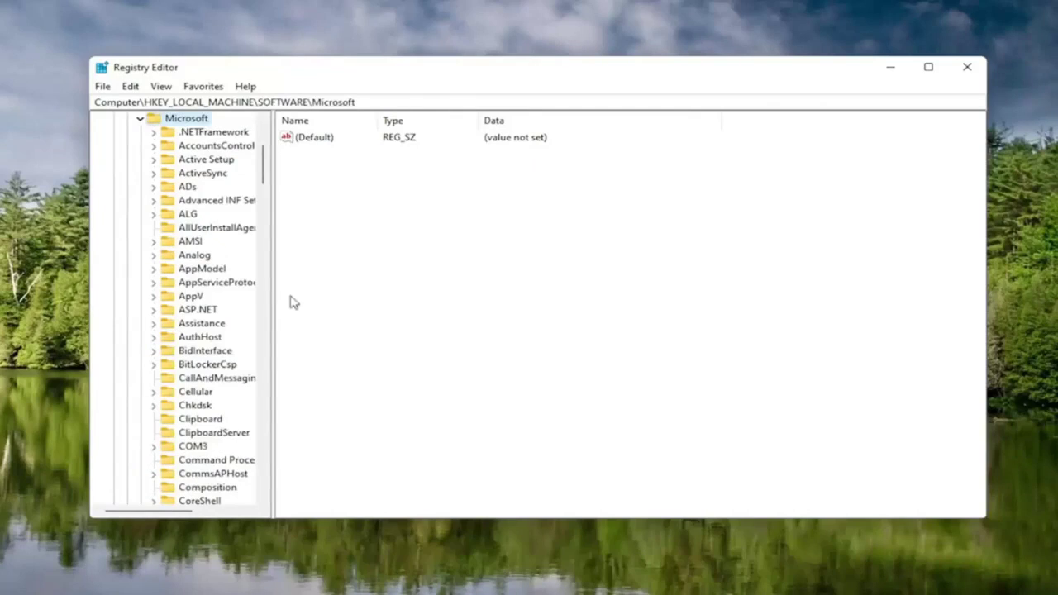
left_click_drag(272, 276, 342, 281)
scroll(207, 372, "down", 20)
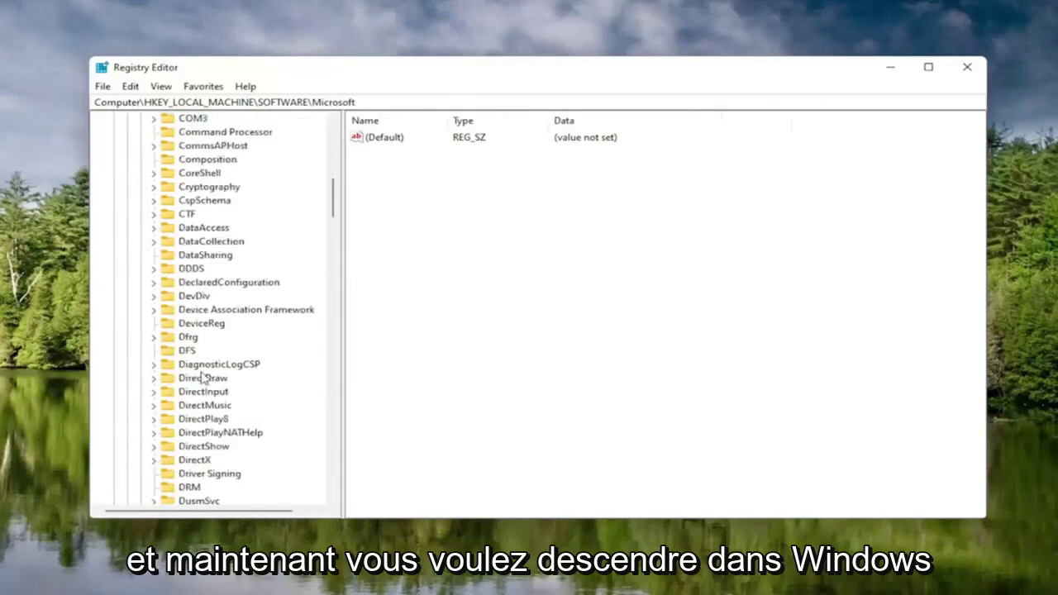
scroll(205, 356, "down", 20)
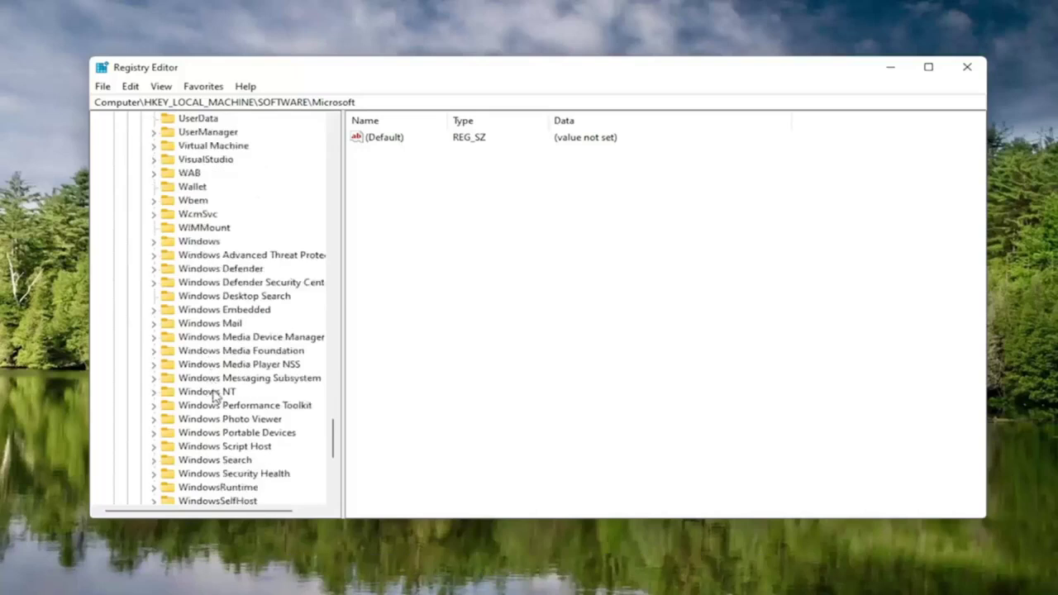
double_click(215, 391)
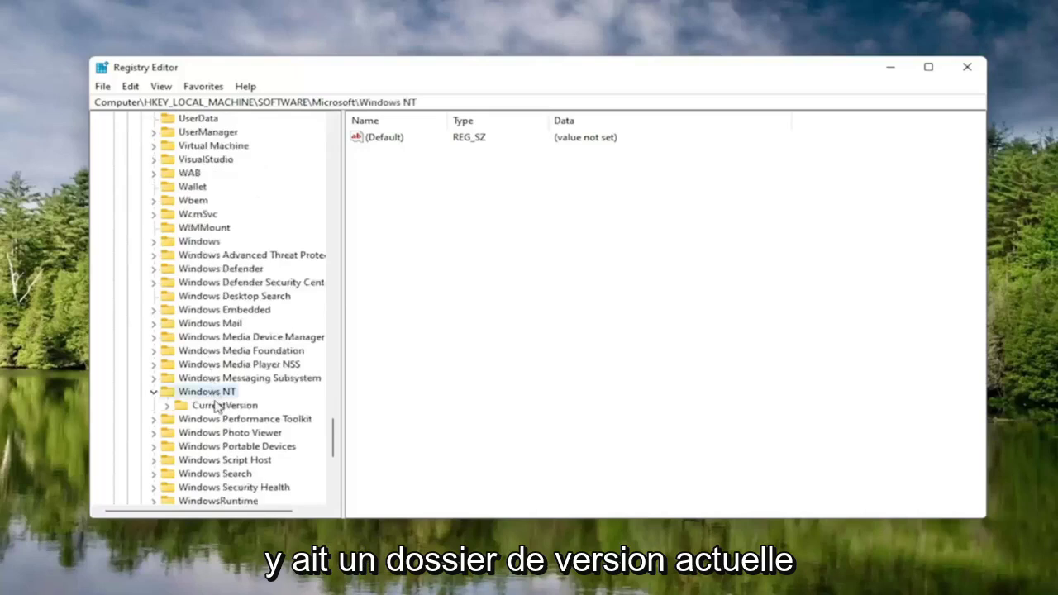
double_click(217, 404)
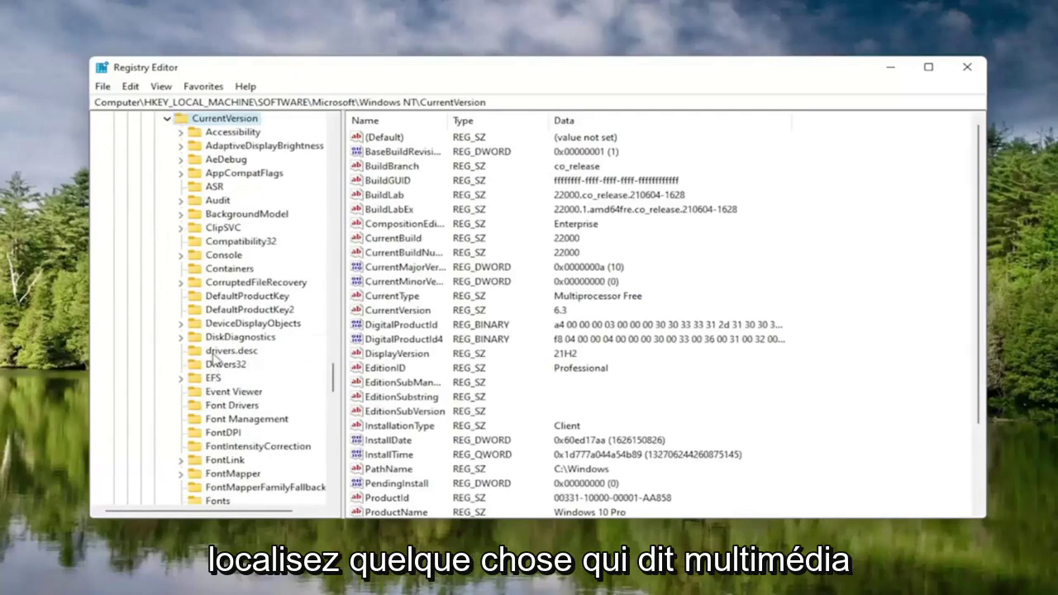
Open the Multimedia\SystemProfile key under CurrentVersion and widen the Name column to show full value names
scroll(213, 354, "down", 8)
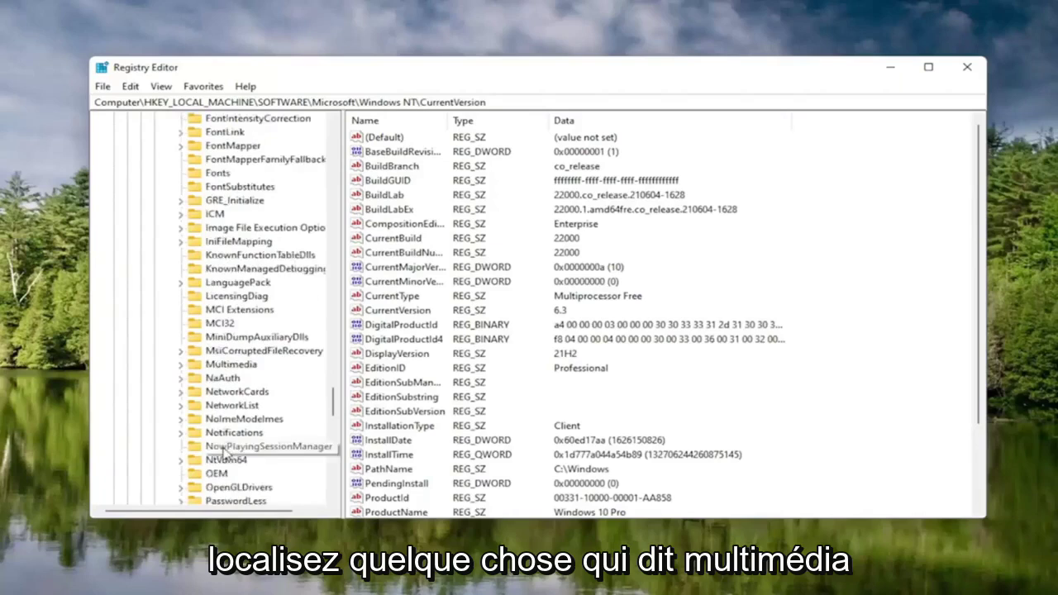
left_click(229, 367)
double_click(226, 366)
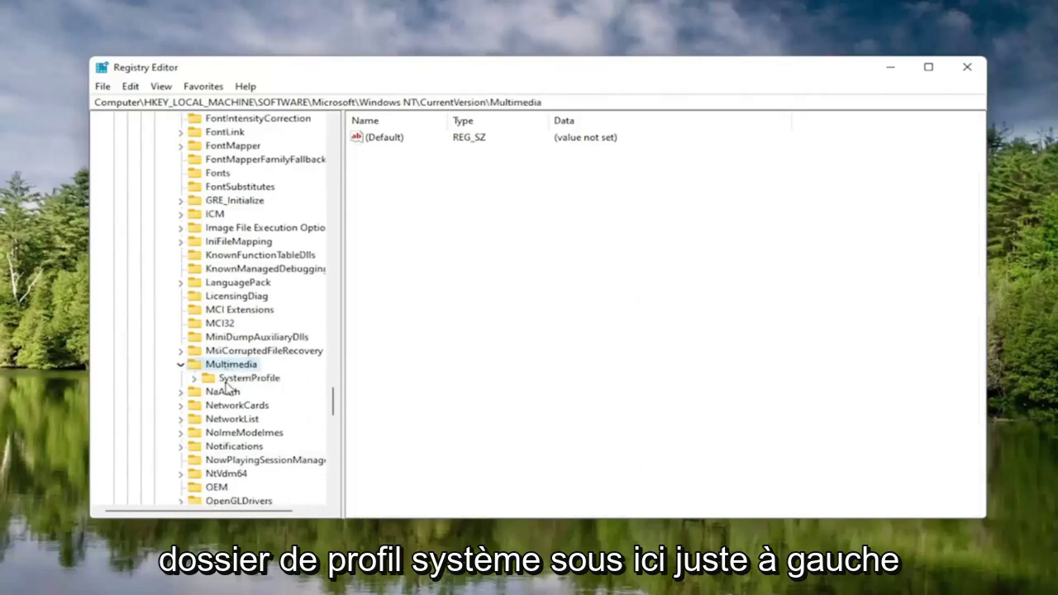
left_click(224, 379)
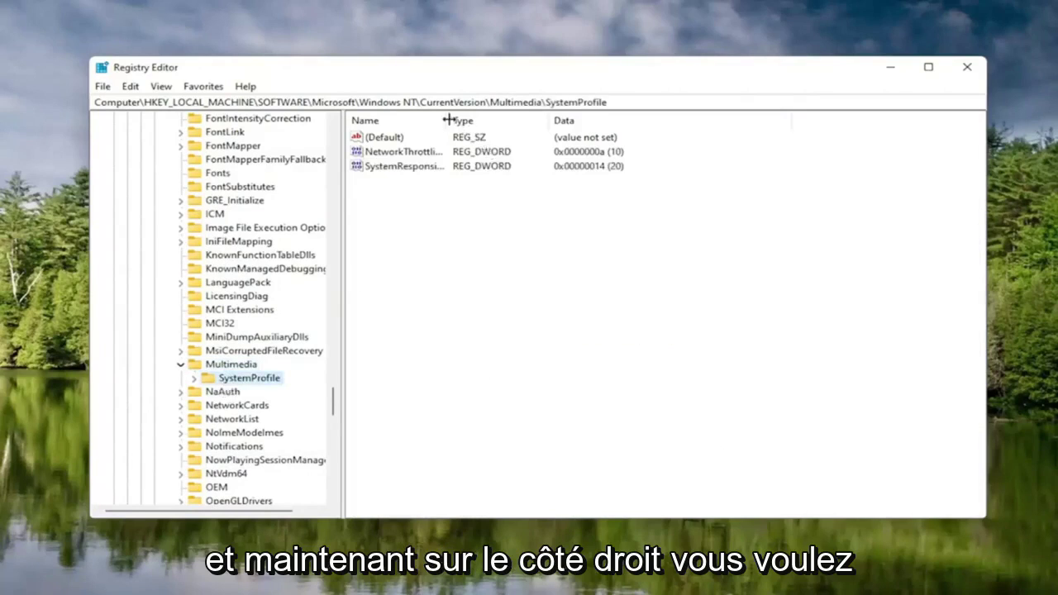
left_click_drag(450, 120, 547, 120)
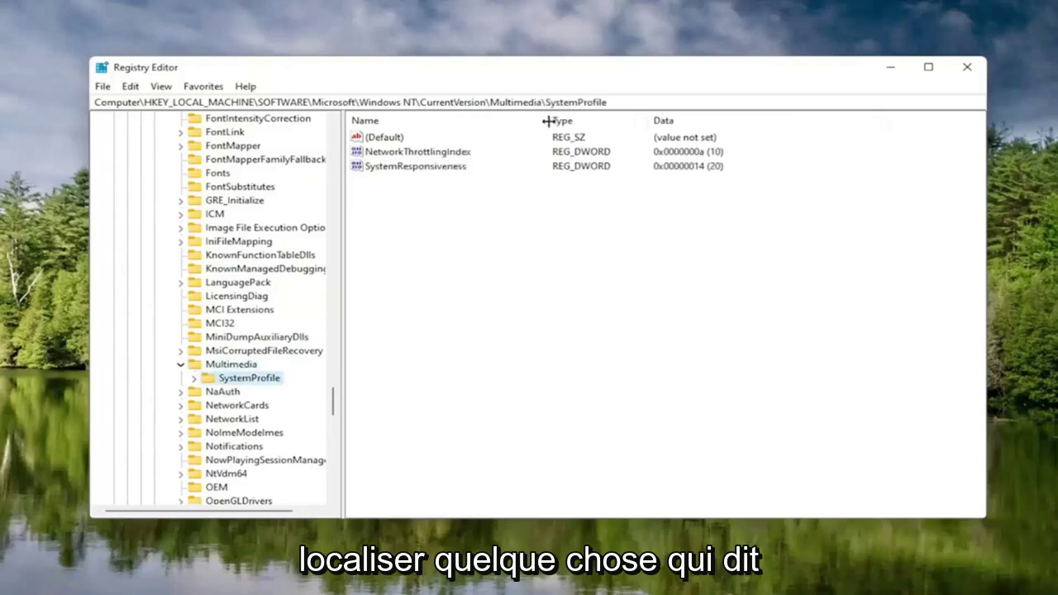
Set the NetworkThrottlingIndex value data to FFFFFFFF in hexadecimal base and save it
double_click(424, 154)
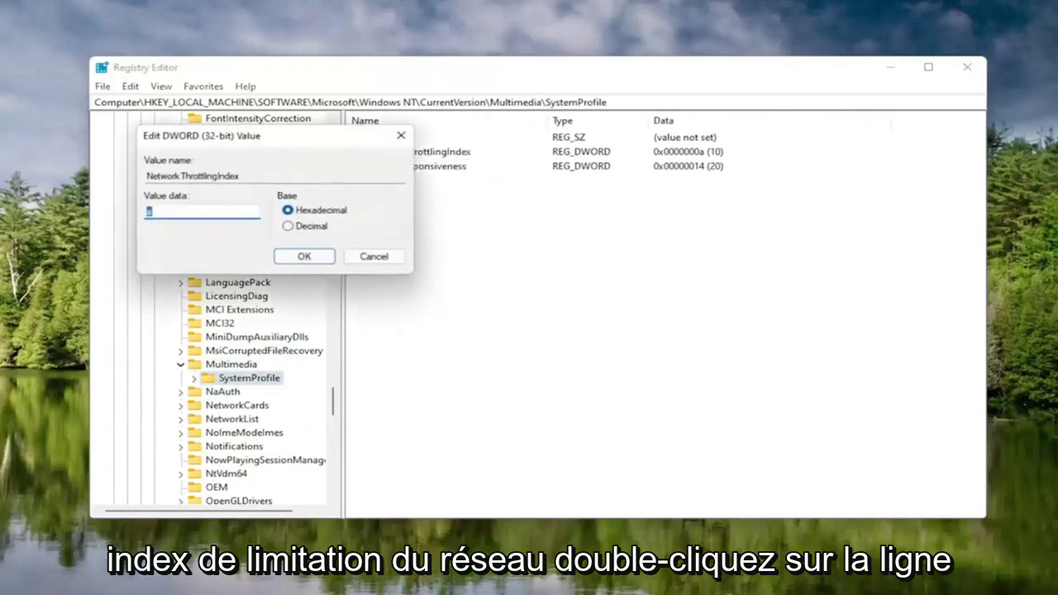
left_click(157, 213)
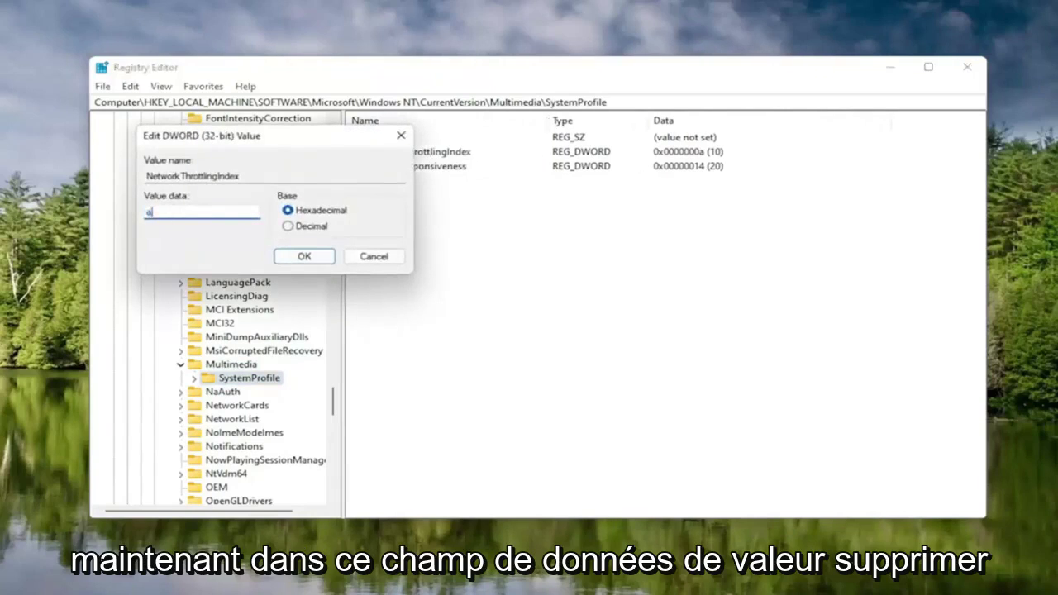
left_click_drag(225, 139, 535, 175)
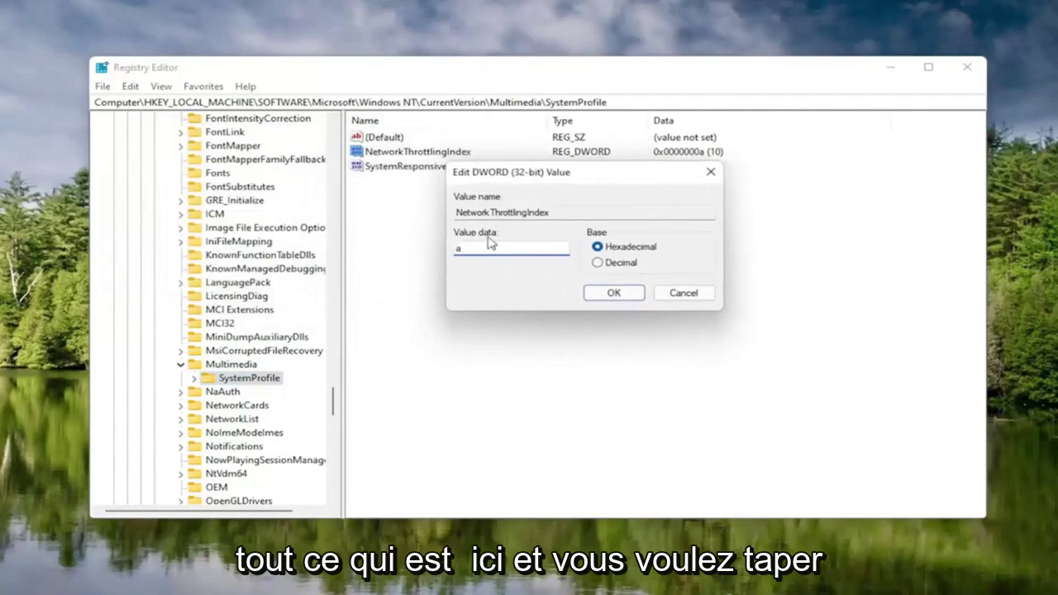
key("BackSpace")
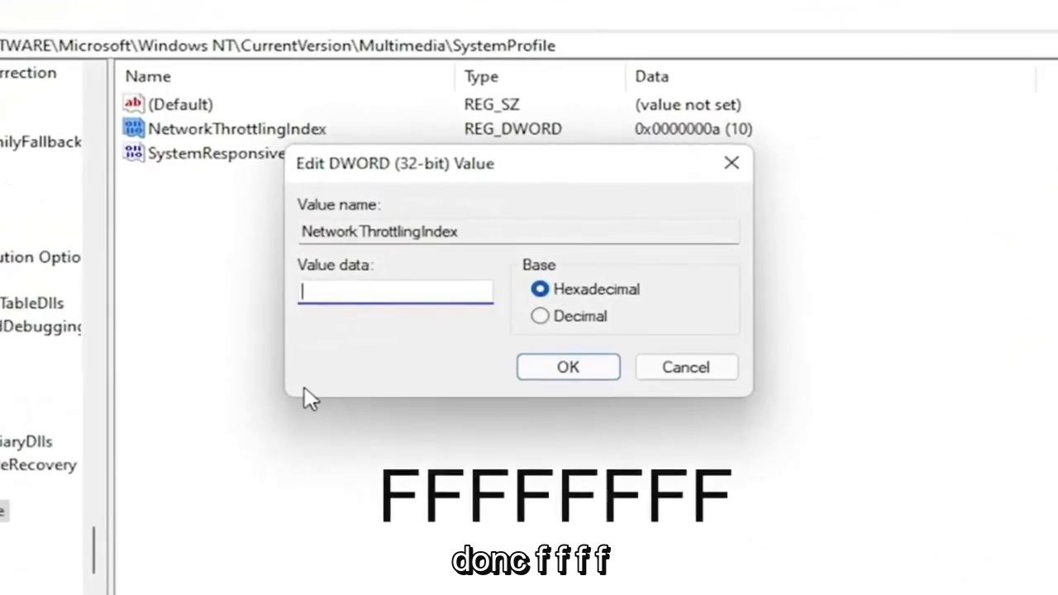
type("FFFF")
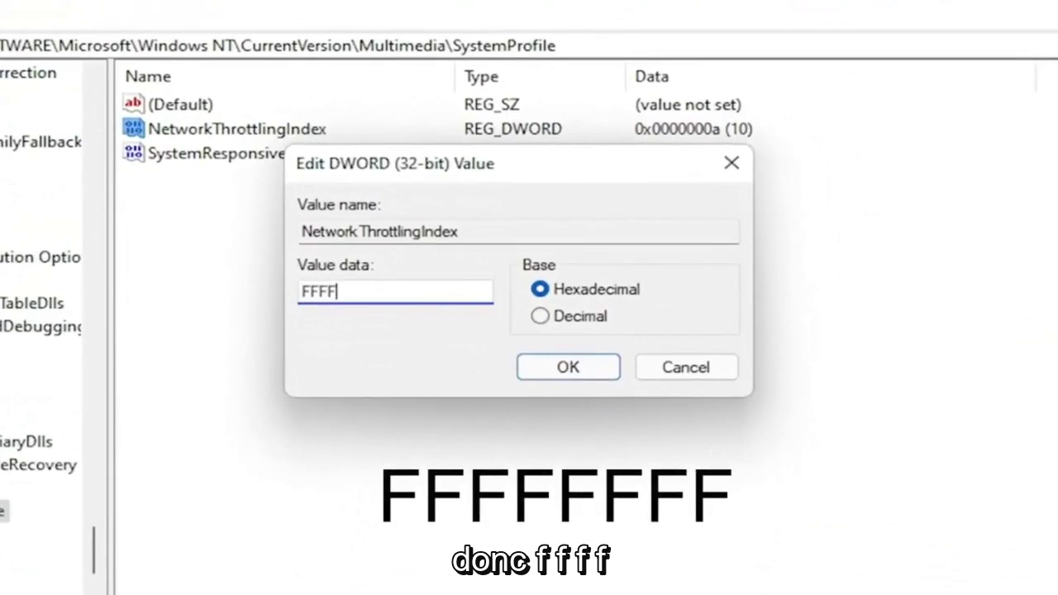
type("FFFF")
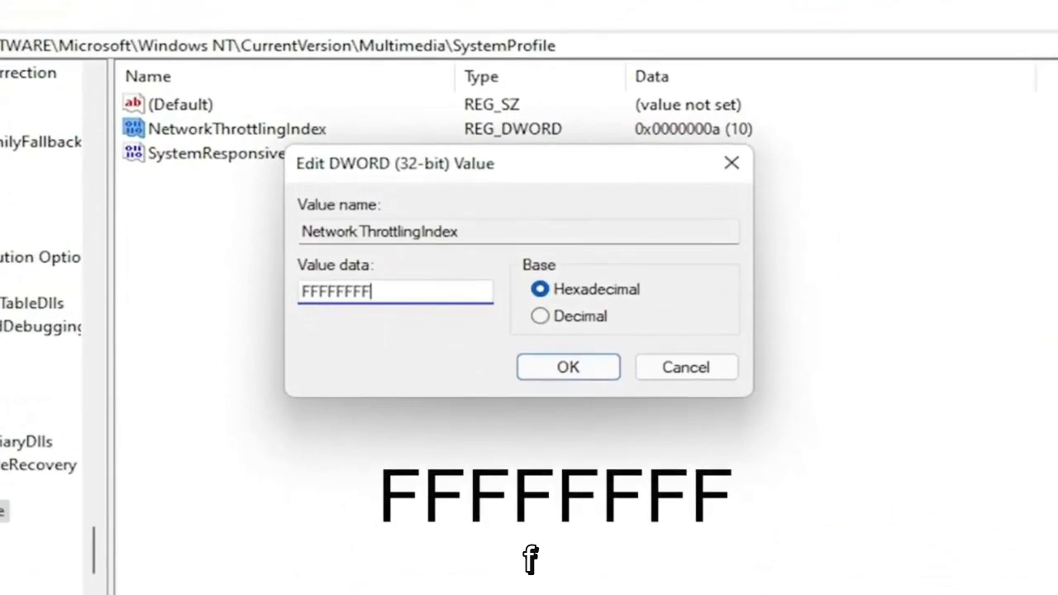
key("shift+Left")
key("shift+Left")
key("shift+Left")
key("shift+Left")
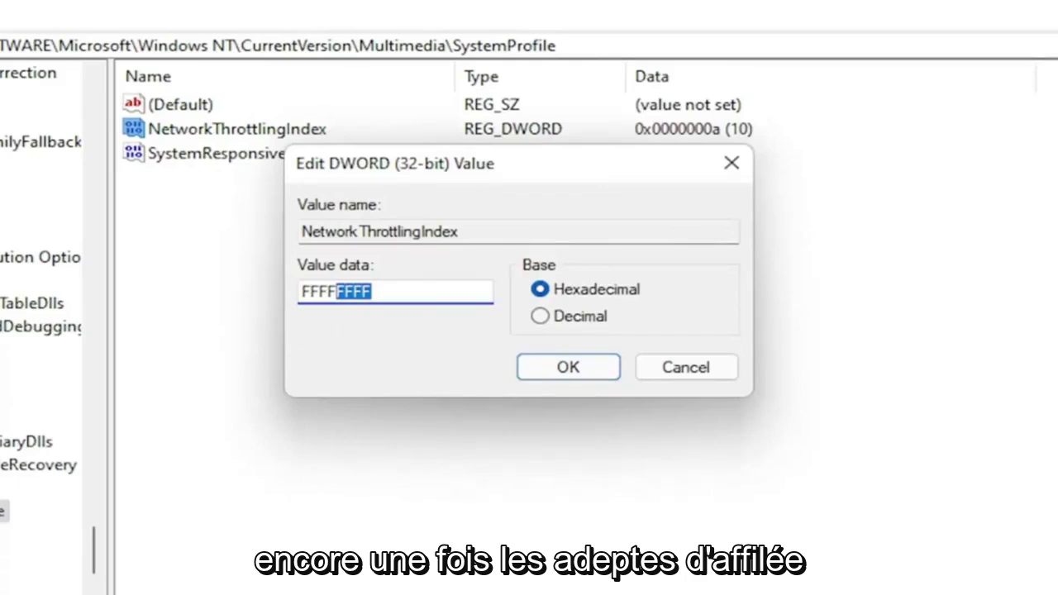
left_click(396, 290)
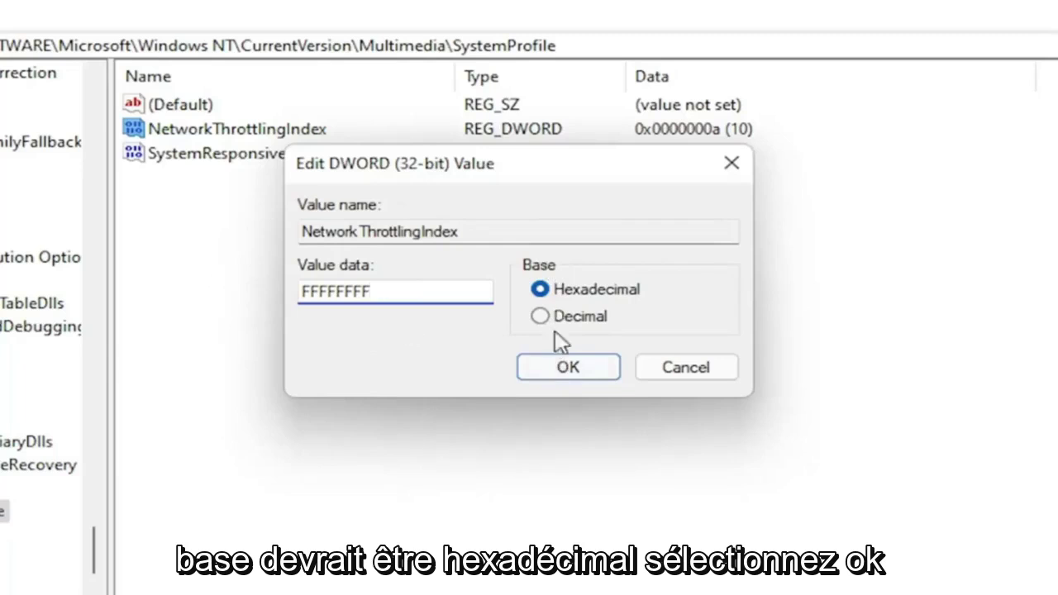
left_click(570, 368)
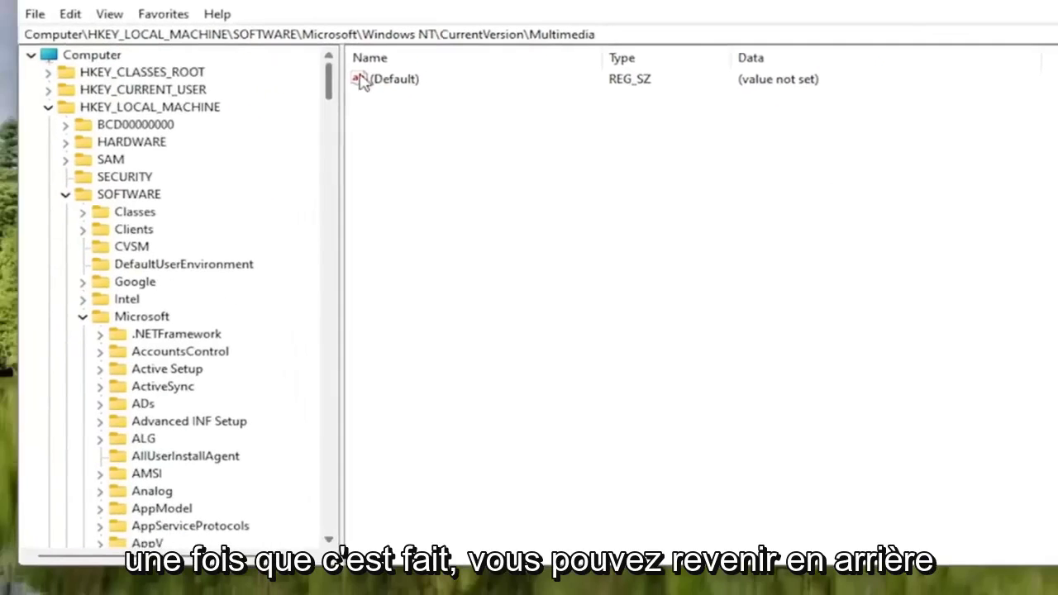
Collapse the Microsoft, SOFTWARE and HKEY_LOCAL_MACHINE branches in the registry tree
left_click(82, 316)
left_click(65, 194)
left_click(48, 107)
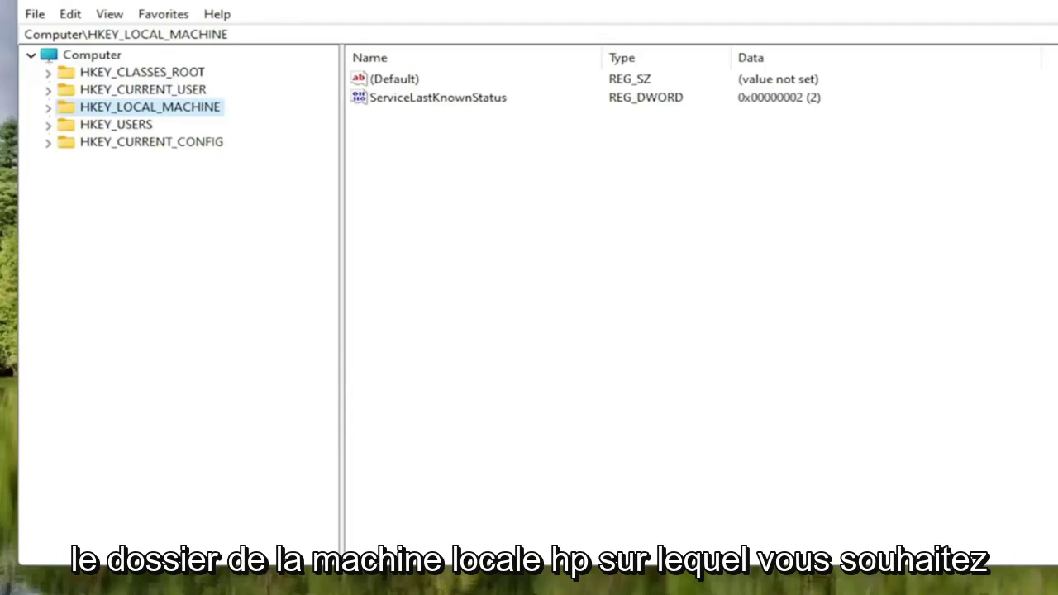
Expand the registry path HKEY_LOCAL_MACHINE\SYSTEM\CurrentControlSet\Services
double_click(183, 109)
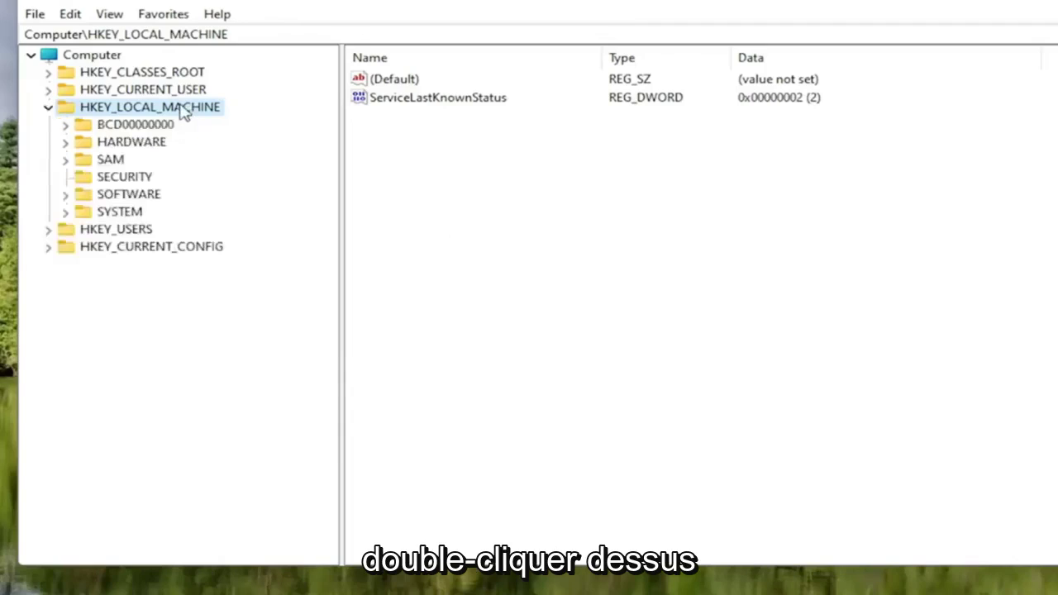
double_click(120, 211)
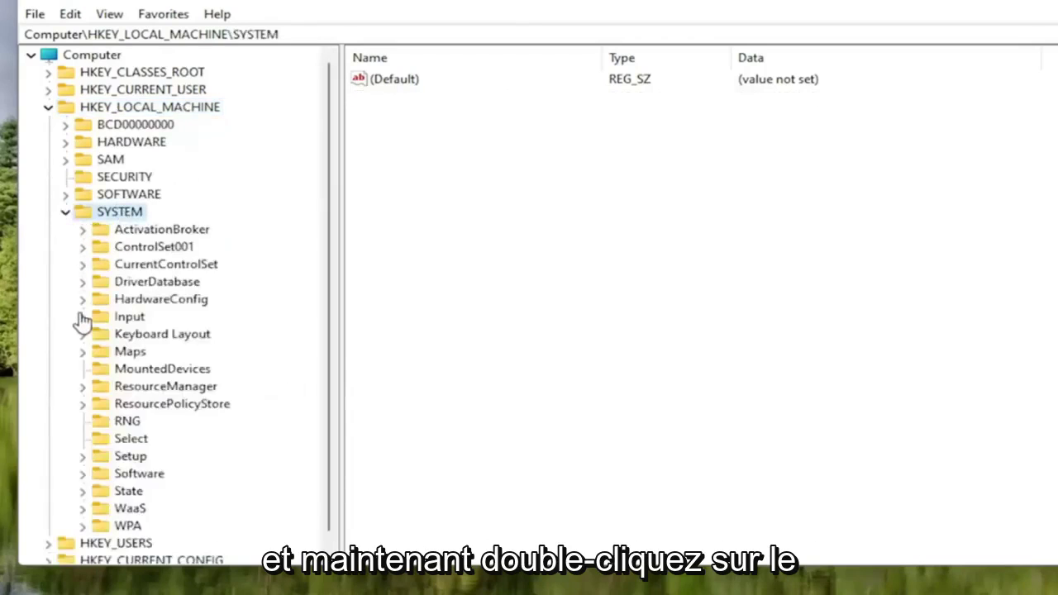
double_click(172, 266)
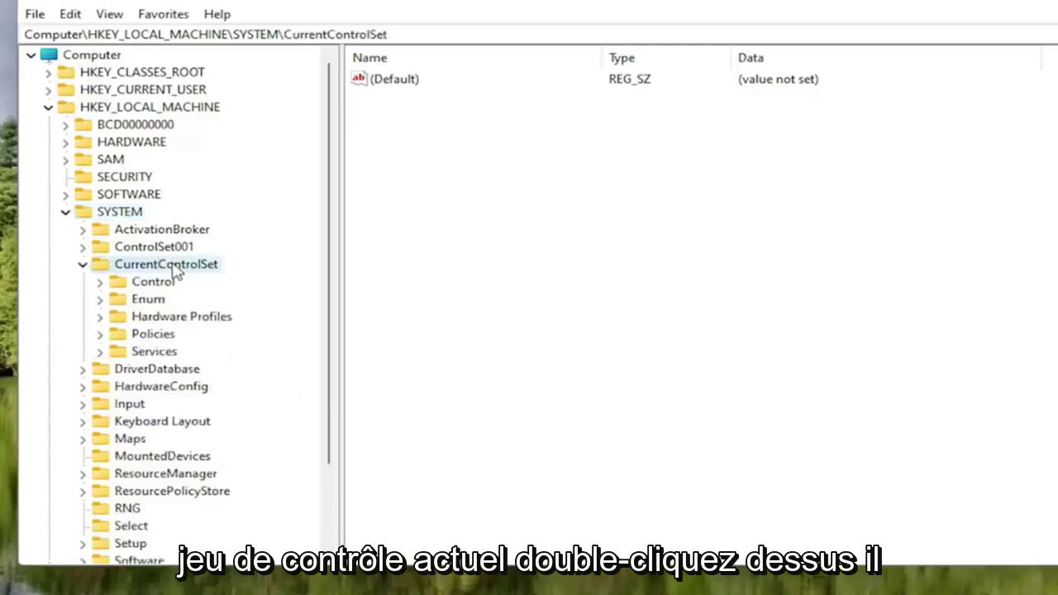
double_click(139, 353)
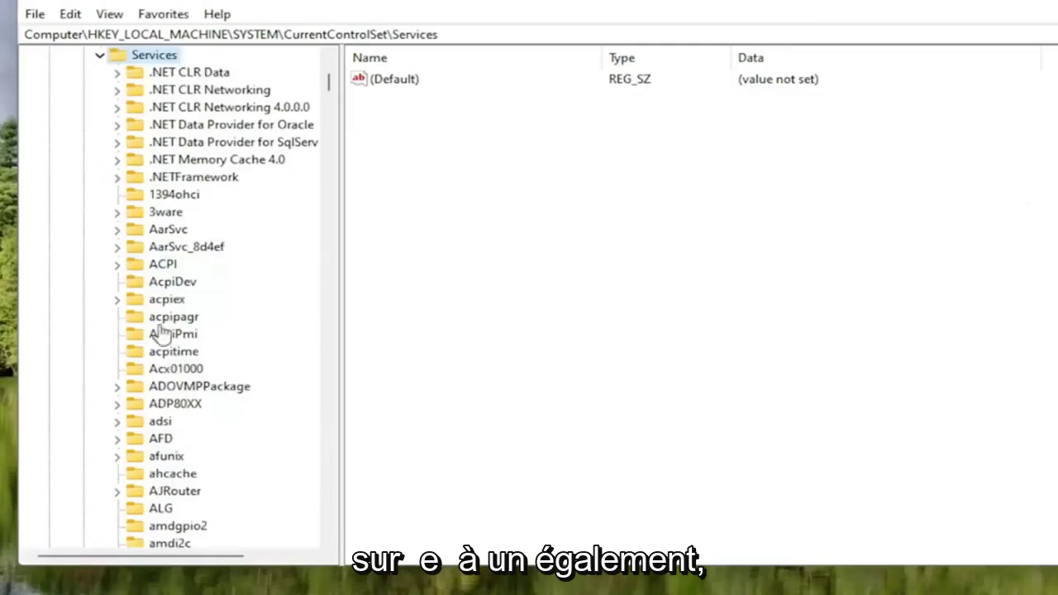
Find and select the Tcpip key among the Services subkeys
scroll(190, 434, "down", 8)
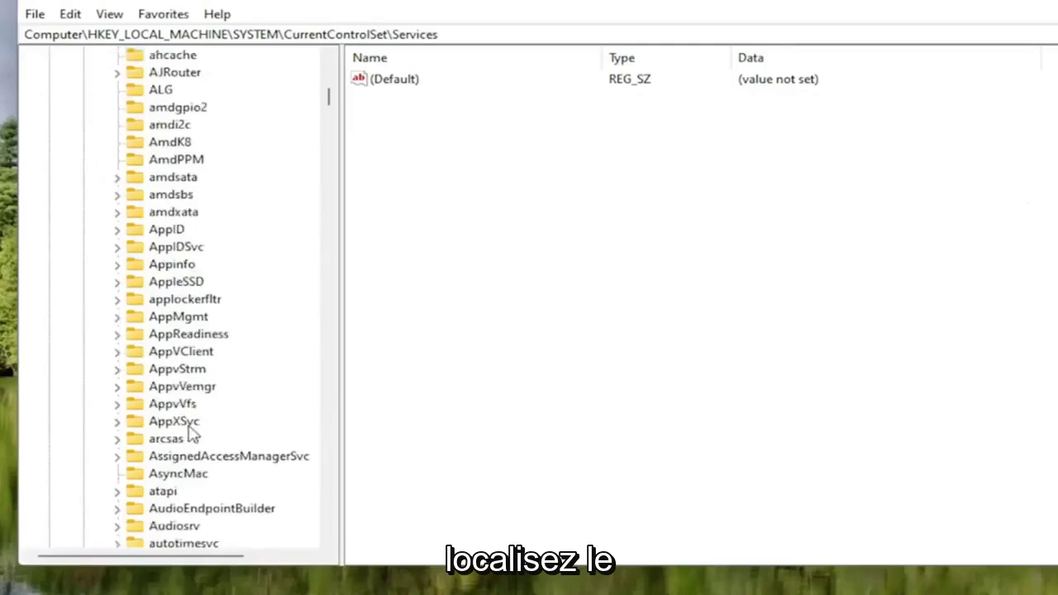
scroll(190, 435, "down", 12)
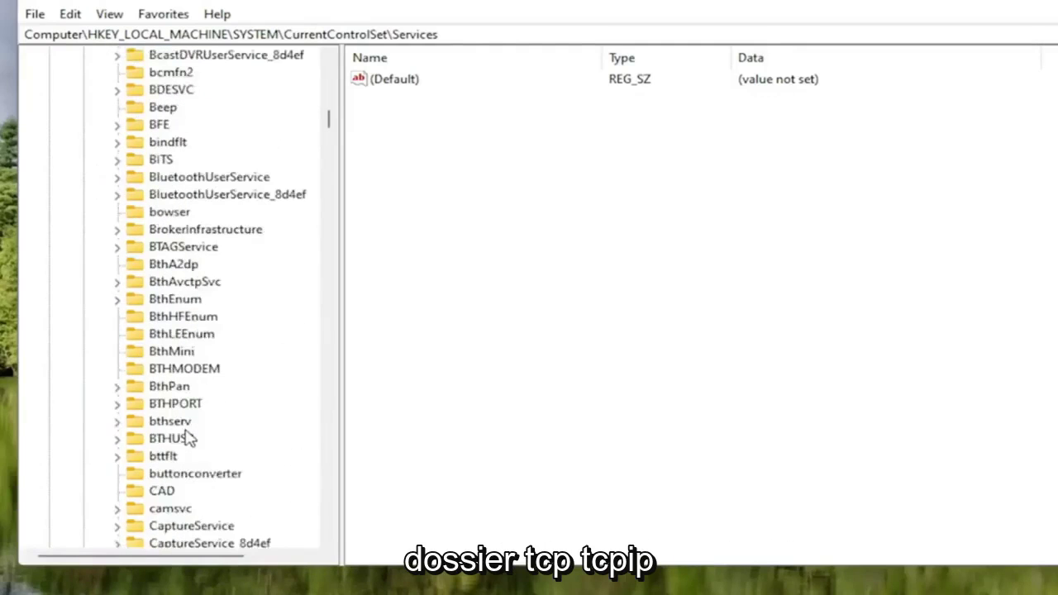
scroll(186, 442, "down", 13)
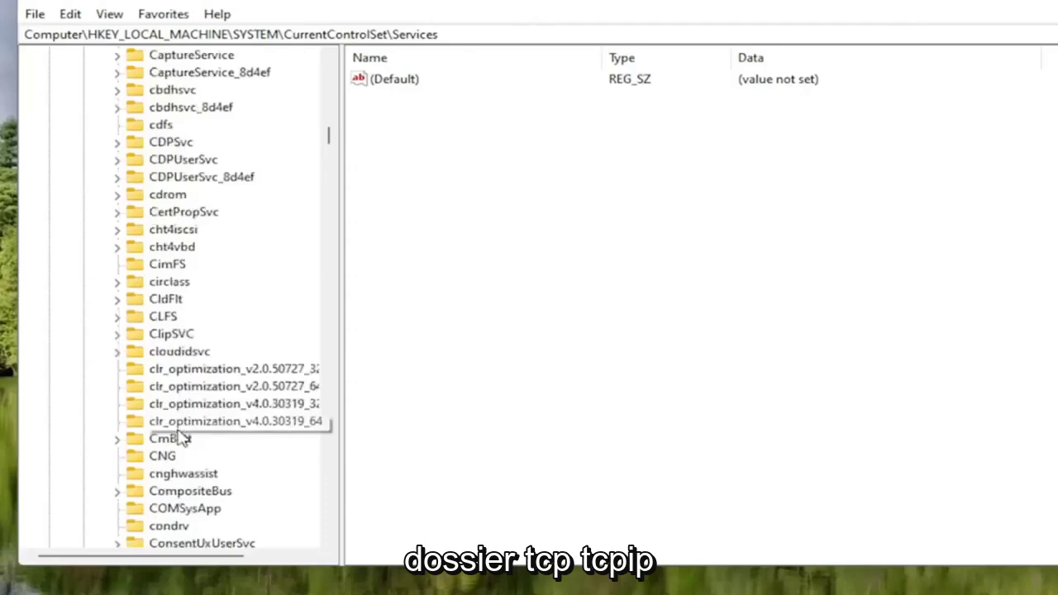
scroll(165, 471, "down", 4)
left_click(183, 386)
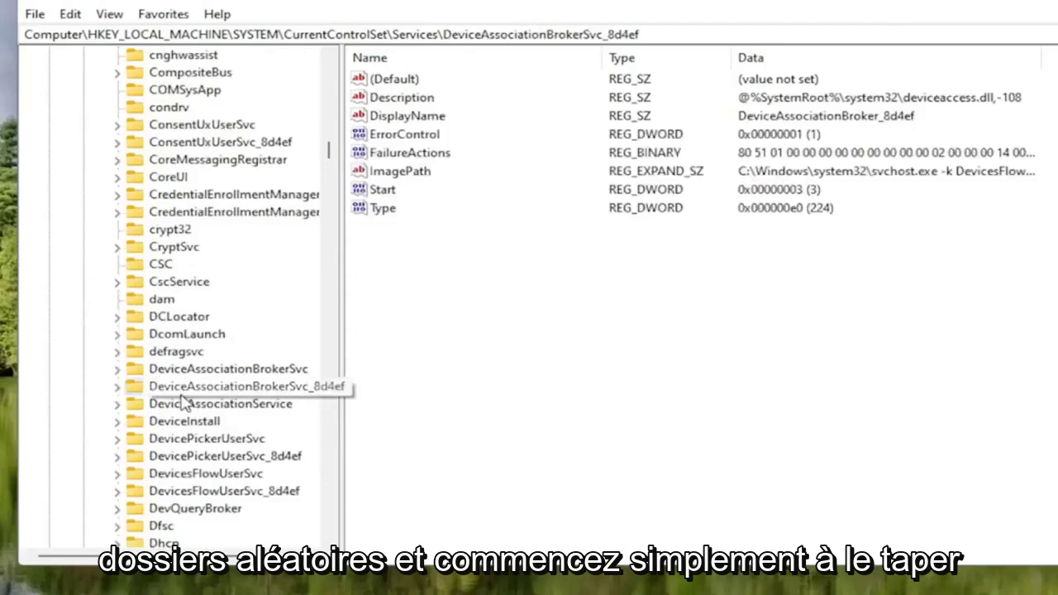
type("tcpip")
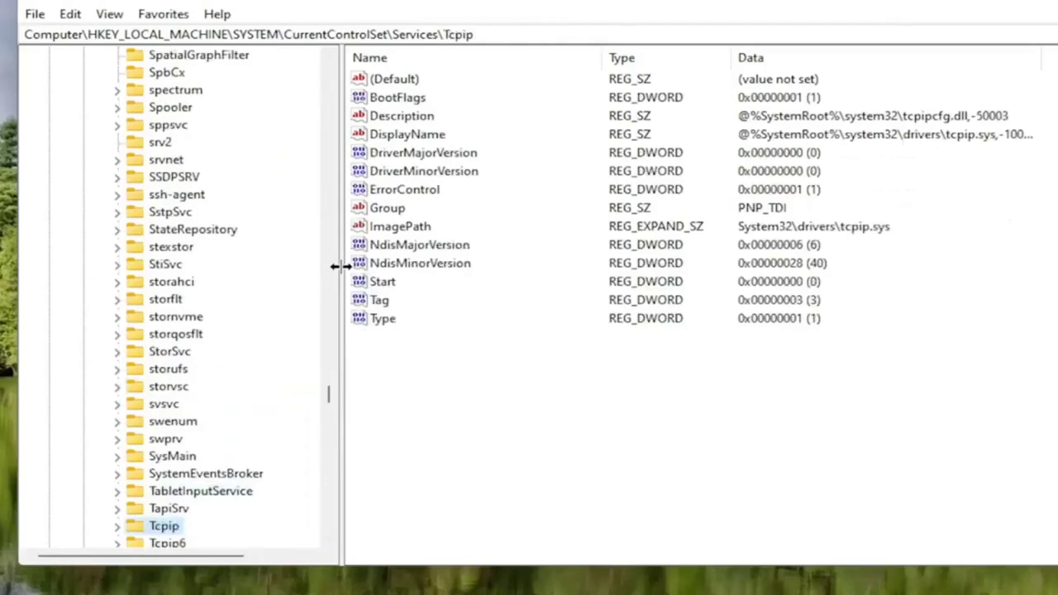
Expand the Tcpip key down through Parameters to Interfaces, showing the individual network interface subkeys
scroll(248, 537, "down", 2)
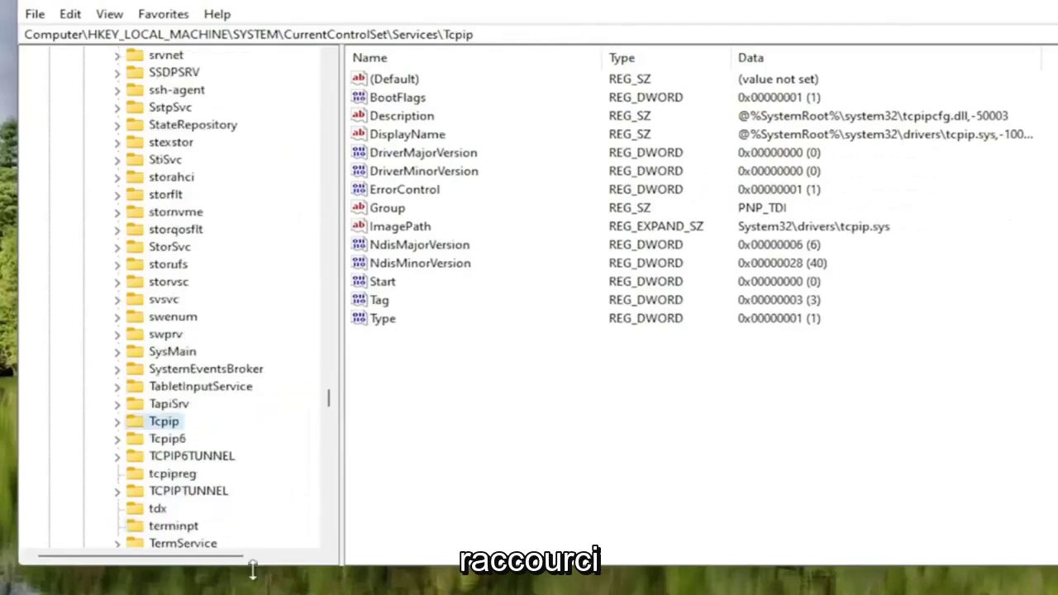
scroll(211, 433, "down", 2)
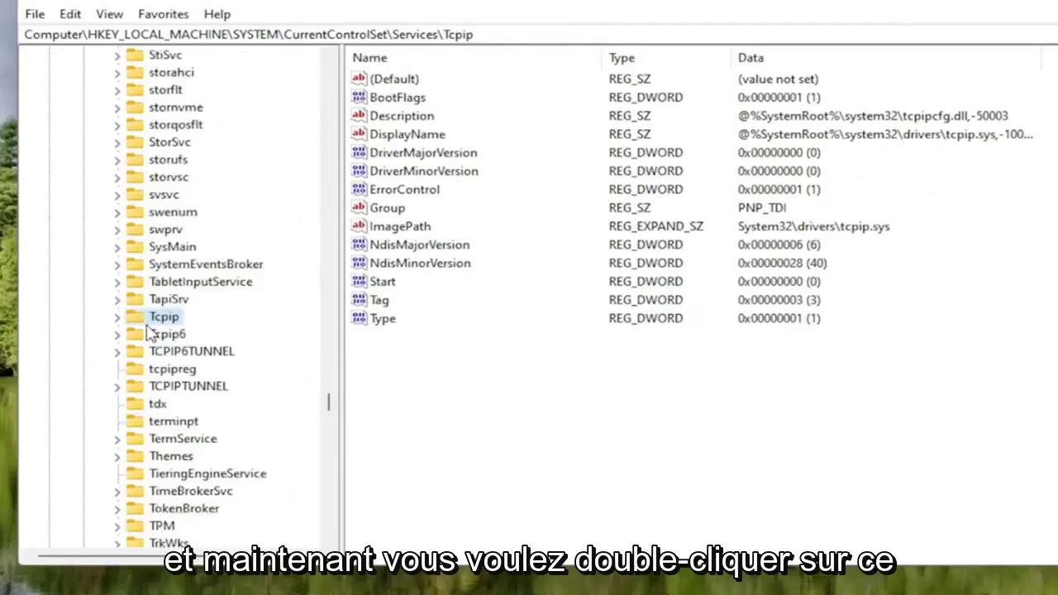
double_click(154, 322)
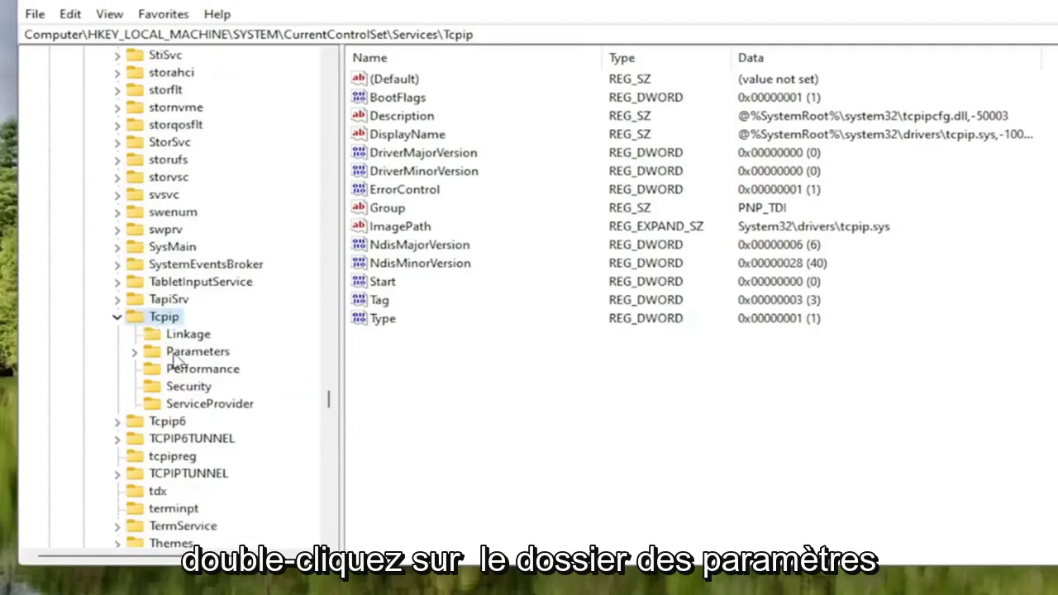
double_click(174, 353)
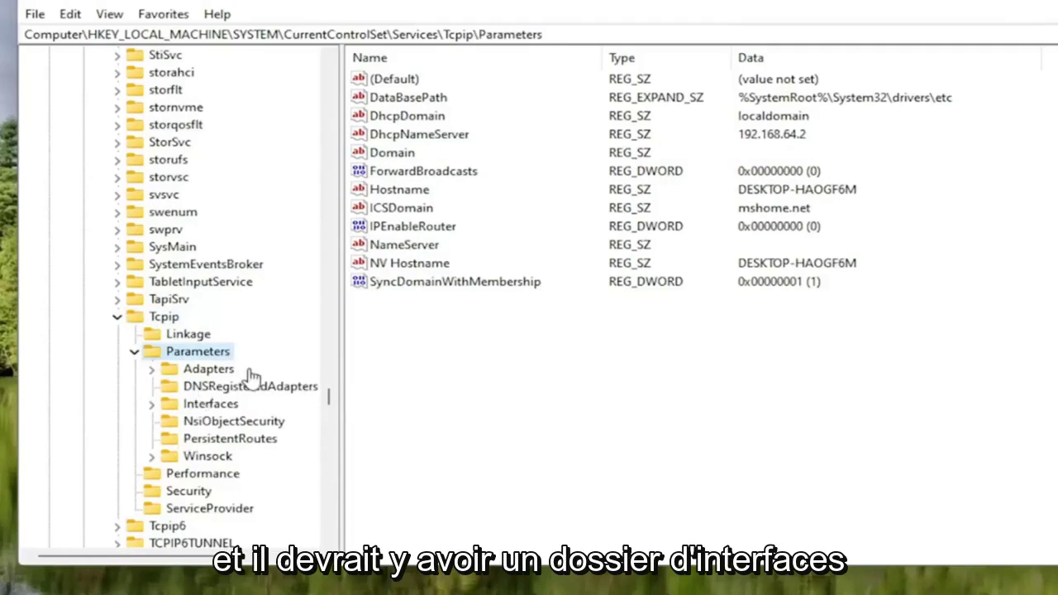
left_click(185, 405)
double_click(186, 406)
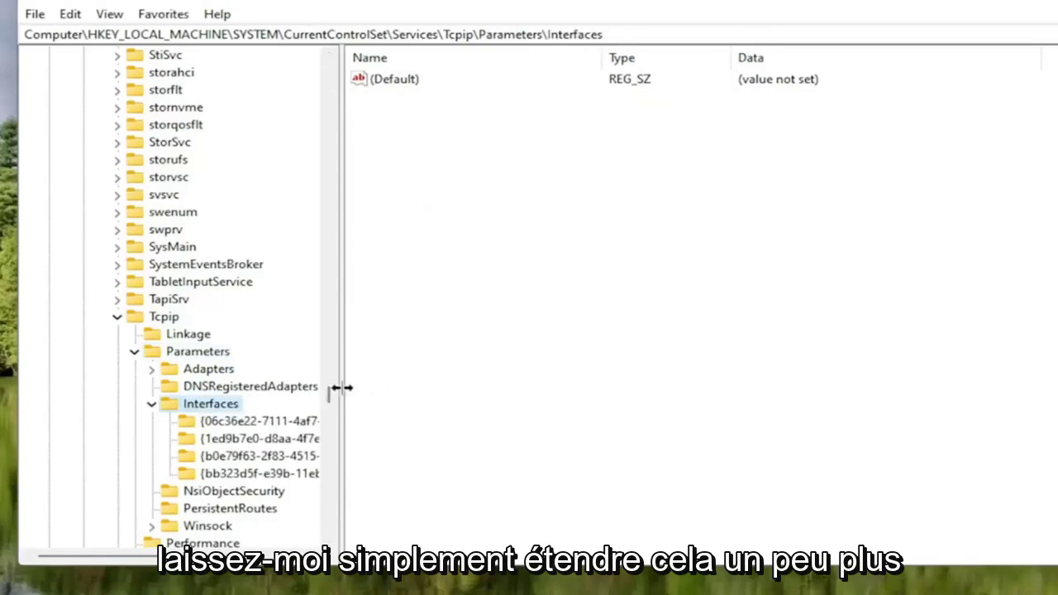
left_click_drag(342, 388, 369, 390)
left_click_drag(397, 388, 396, 390)
left_click(279, 423)
left_click(273, 455)
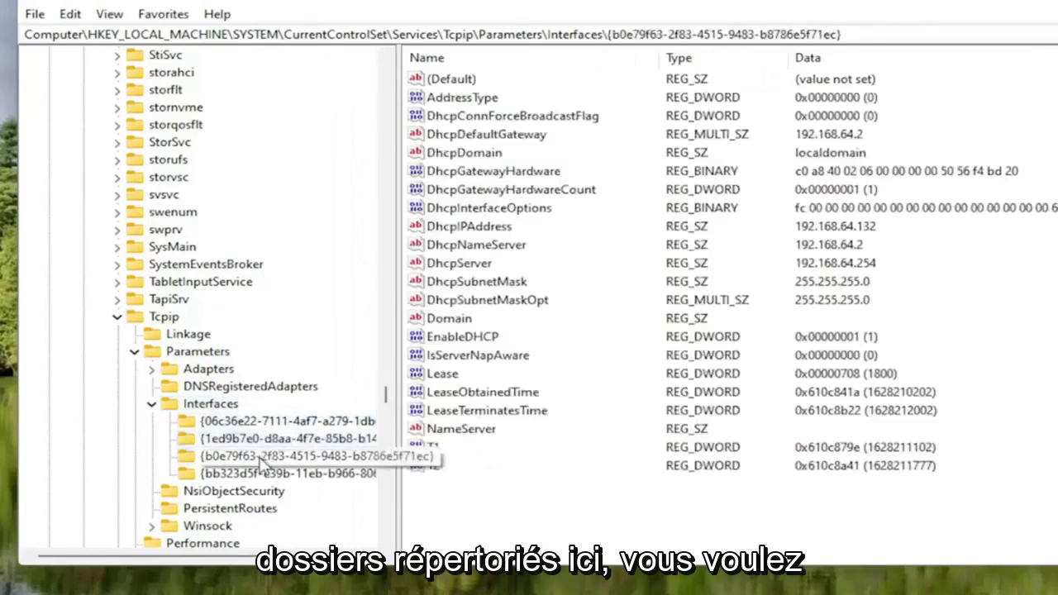
left_click(273, 473)
left_click(273, 455)
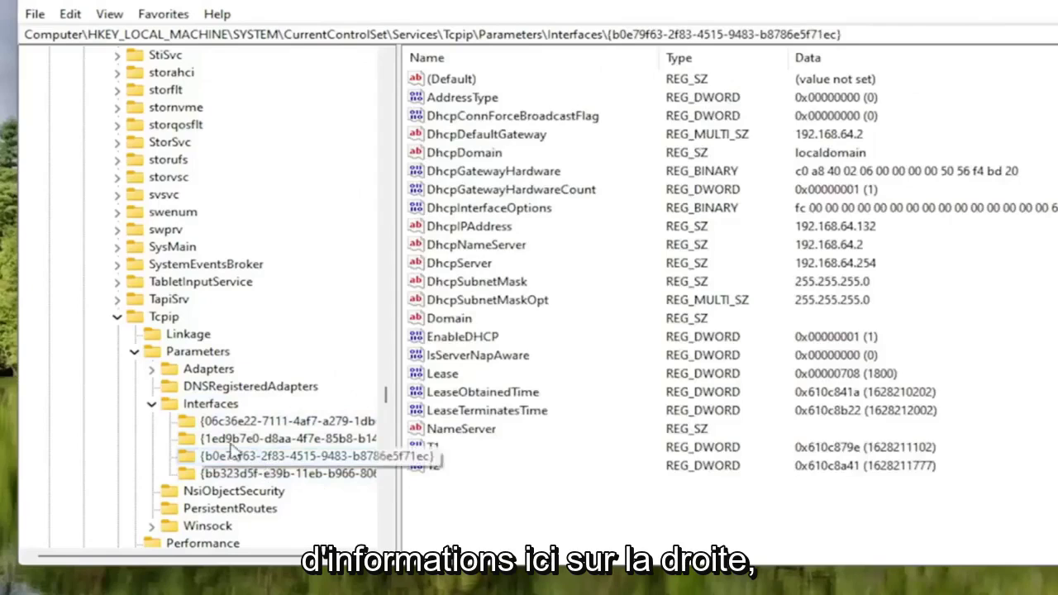
left_click(215, 473)
left_click(213, 455)
left_click(231, 423)
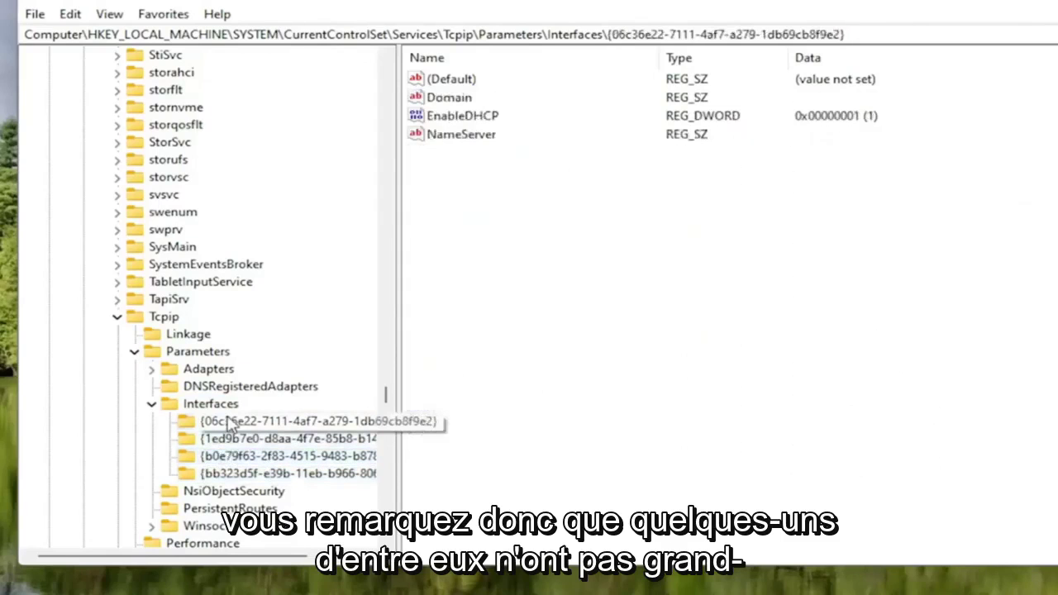
left_click(248, 438)
left_click(252, 459)
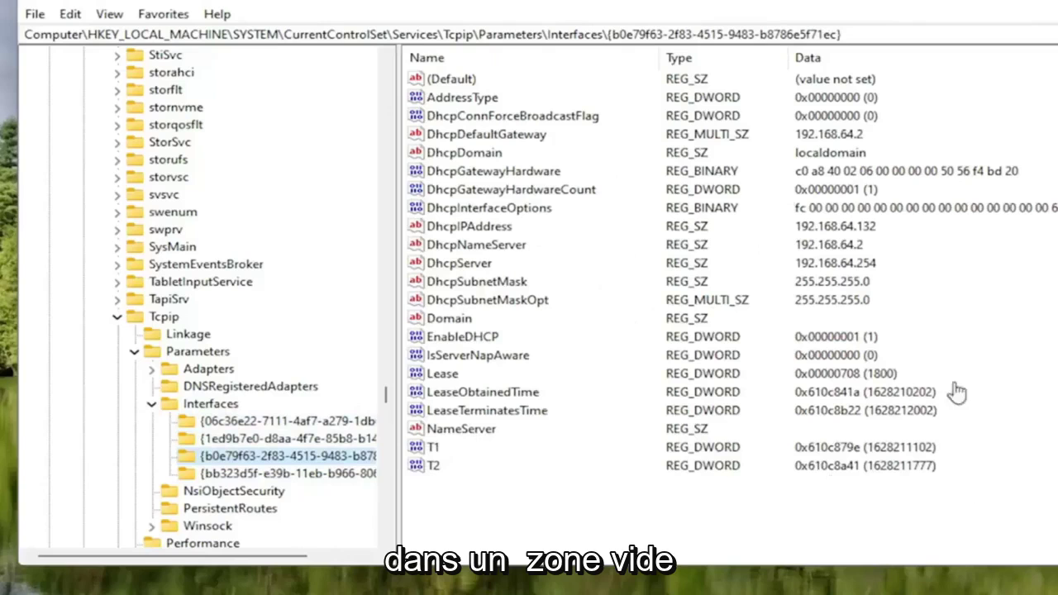
Create a new DWORD (32-bit) value named TCPackFrequency in the selected interface key
right_click(461, 506)
mouse_move(518, 521)
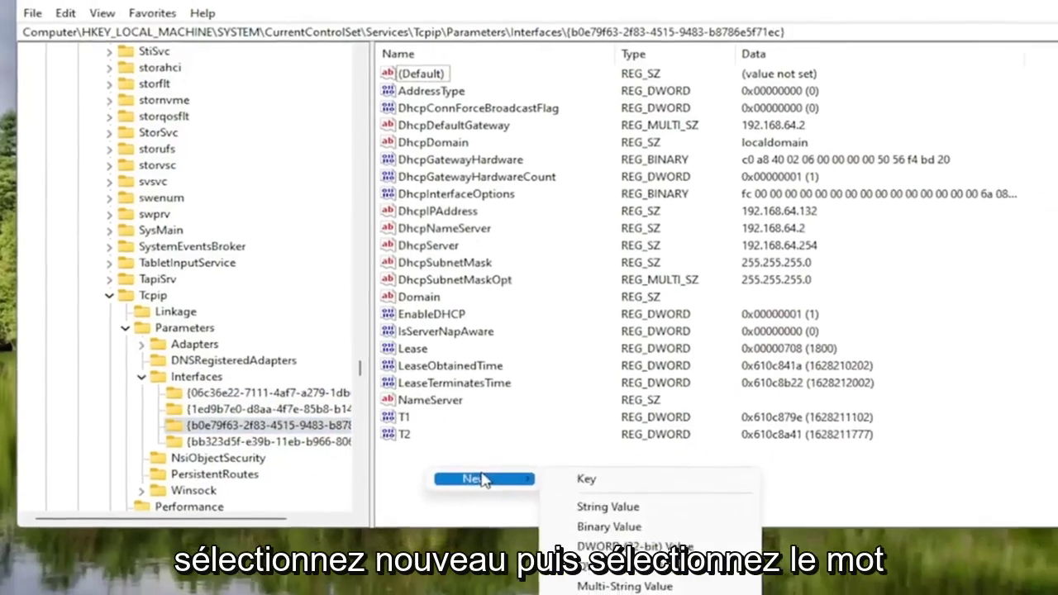
left_click(608, 513)
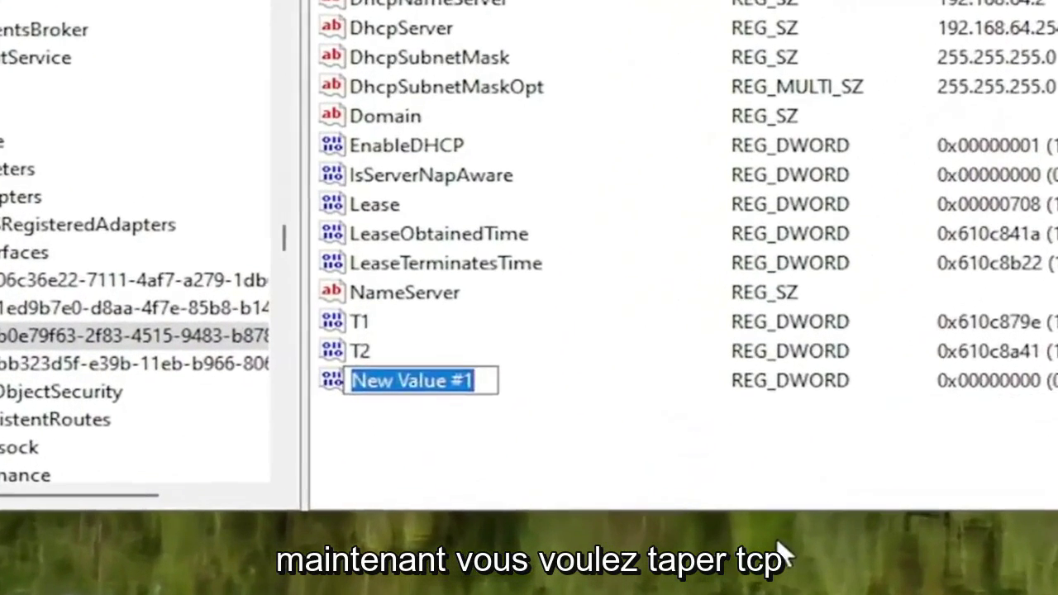
type("TC")
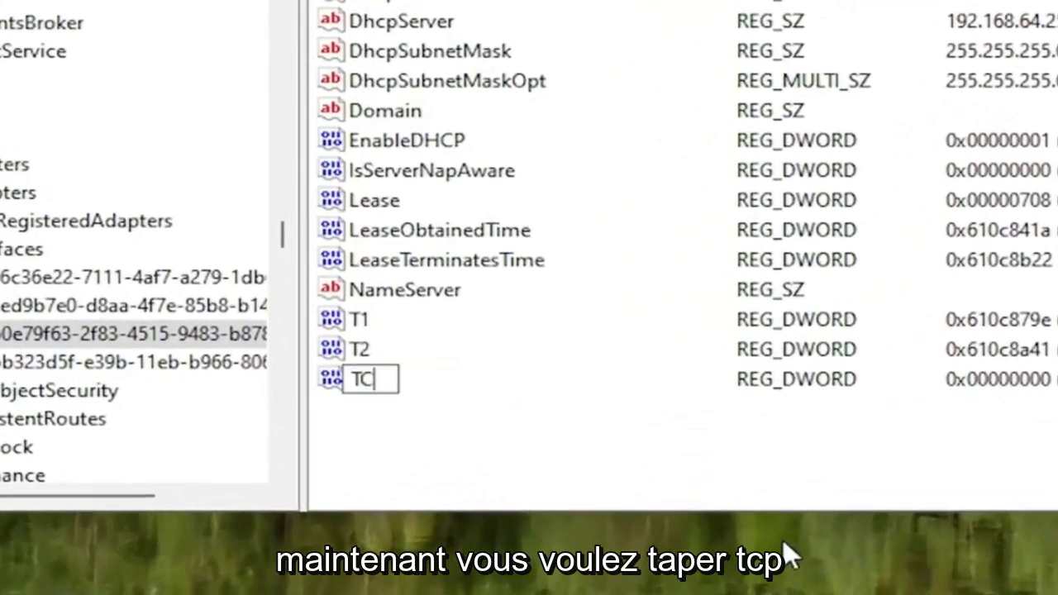
type("Pack")
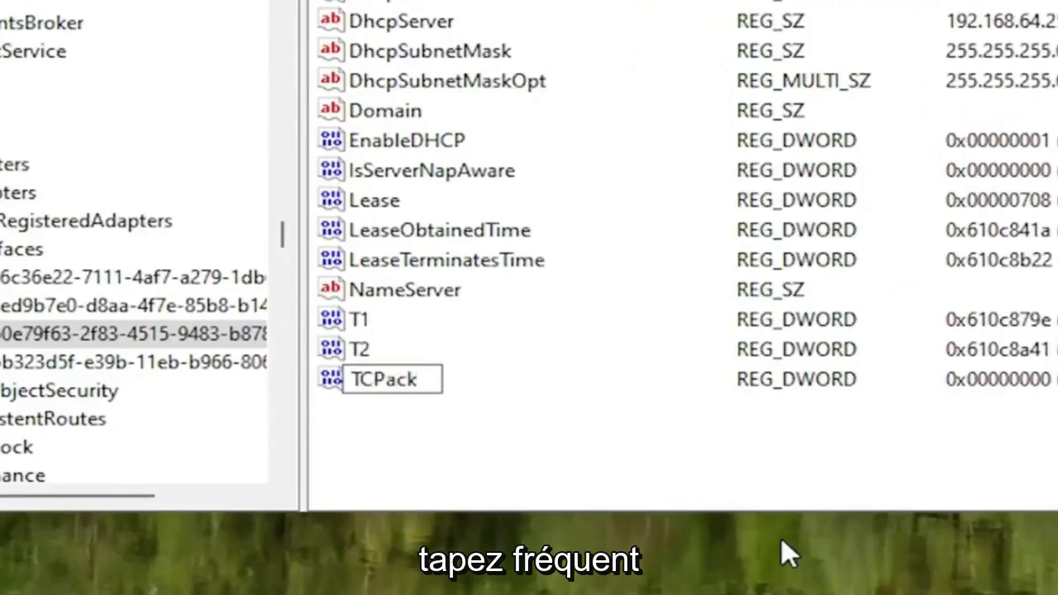
type("Frequebnc")
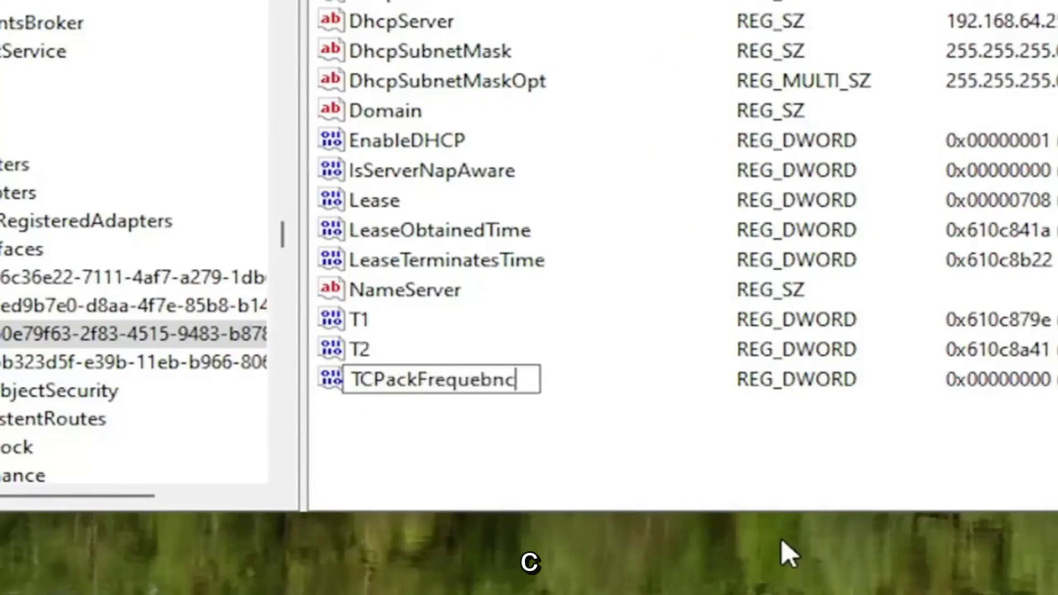
key("BackSpace")
key("BackSpace")
key("BackSpace")
type("ncy")
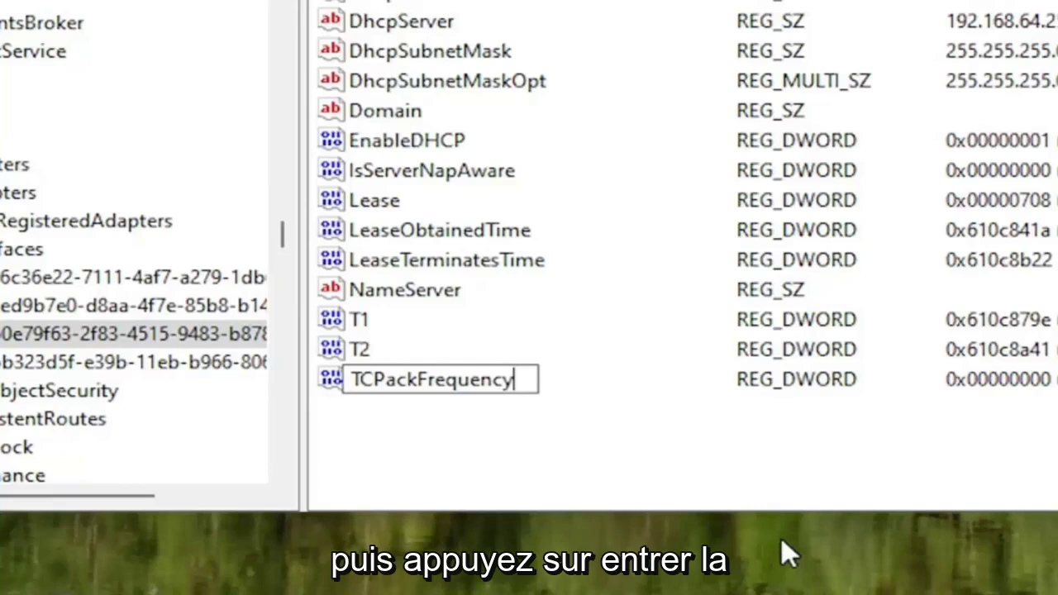
key("Return")
left_click(441, 428)
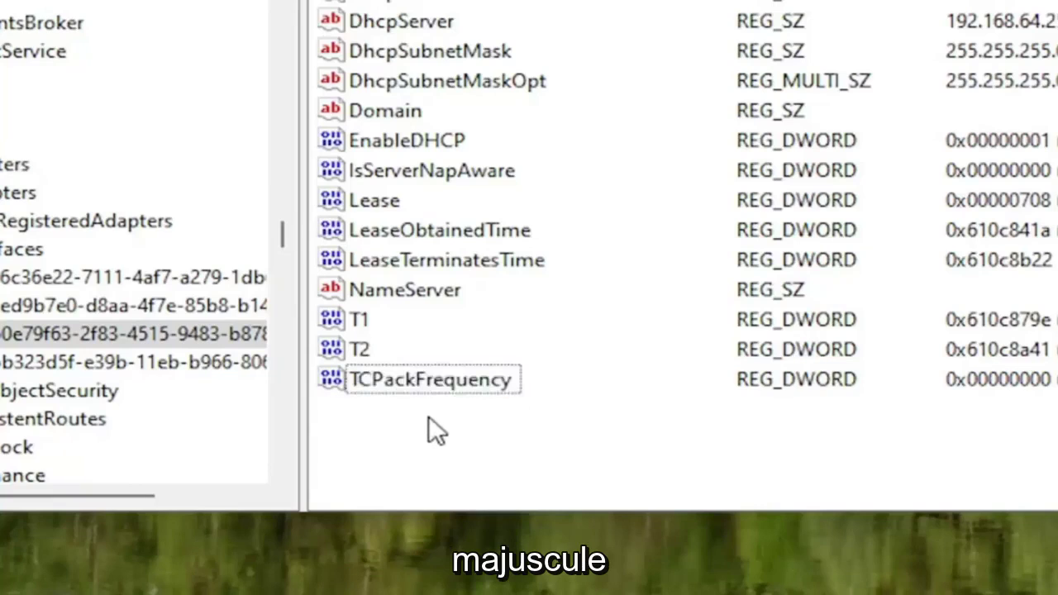
Add another DWORD (32-bit) value named TCPNoDelay to the same interface key
right_click(428, 417)
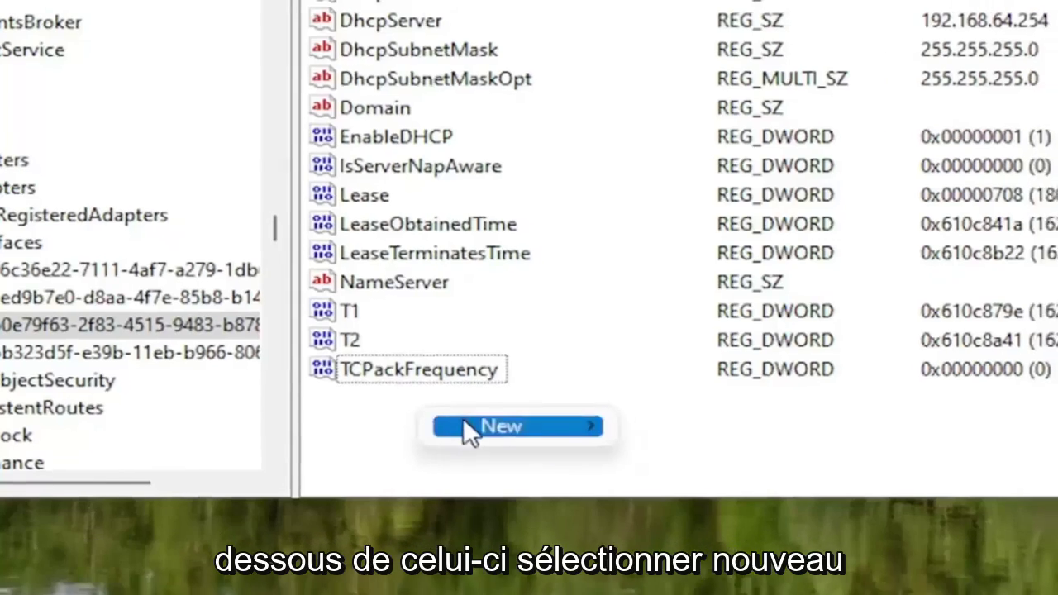
mouse_move(579, 442)
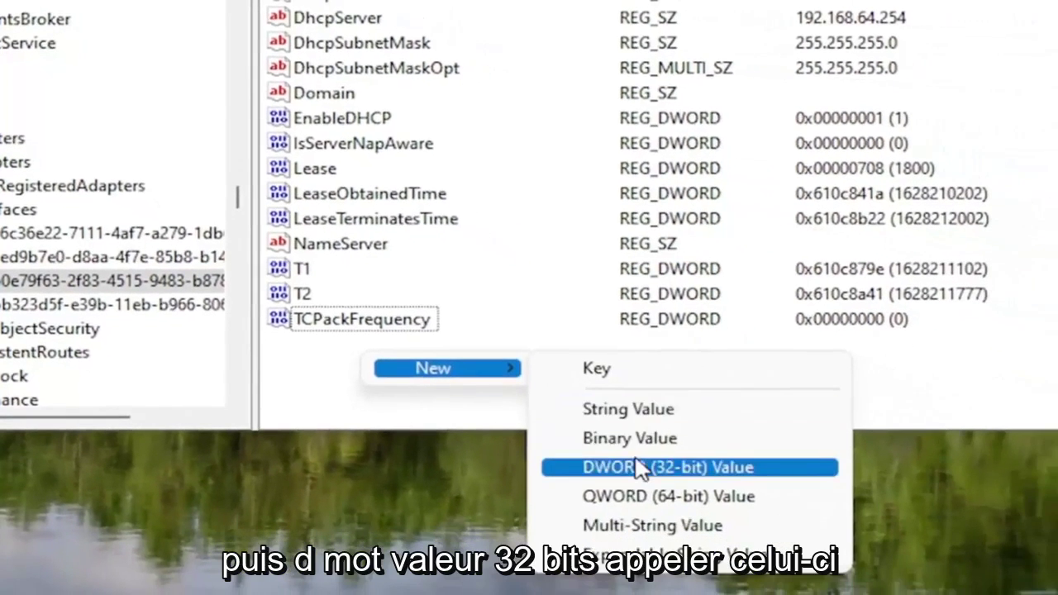
left_click(642, 468)
type("TCP")
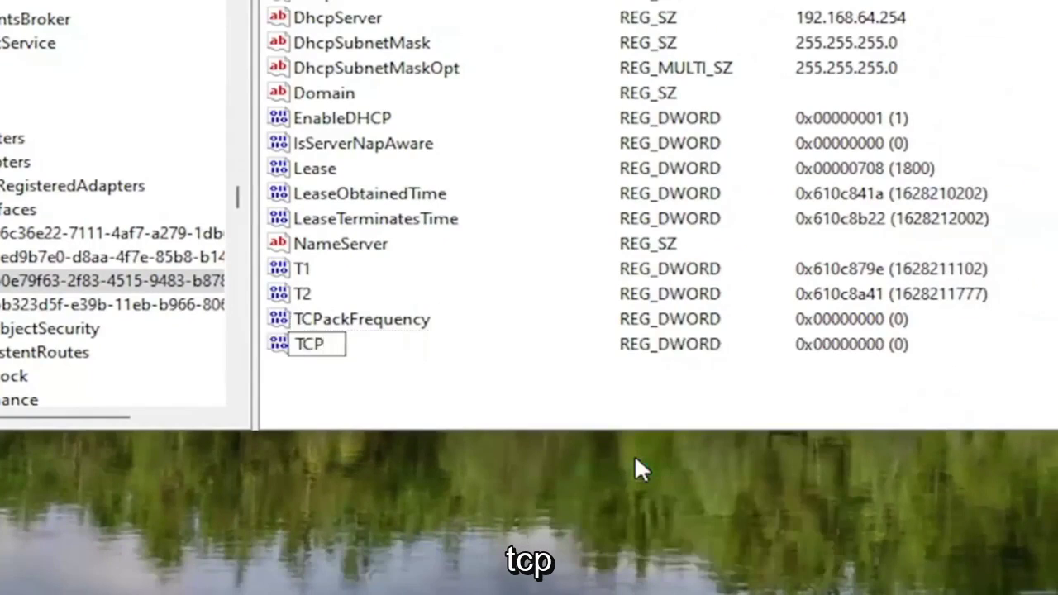
type("NoDelay")
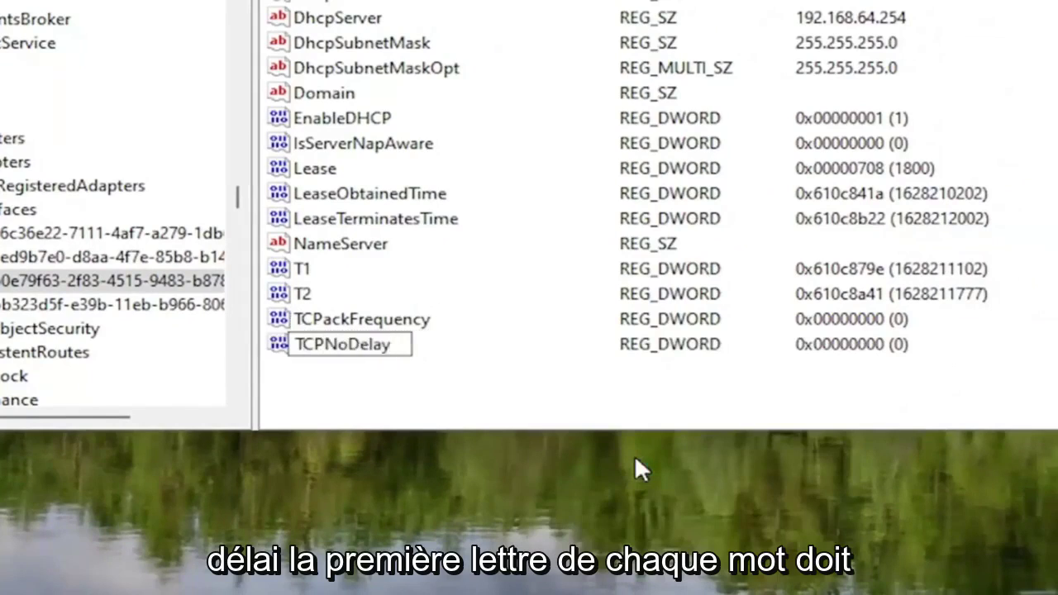
key("Return")
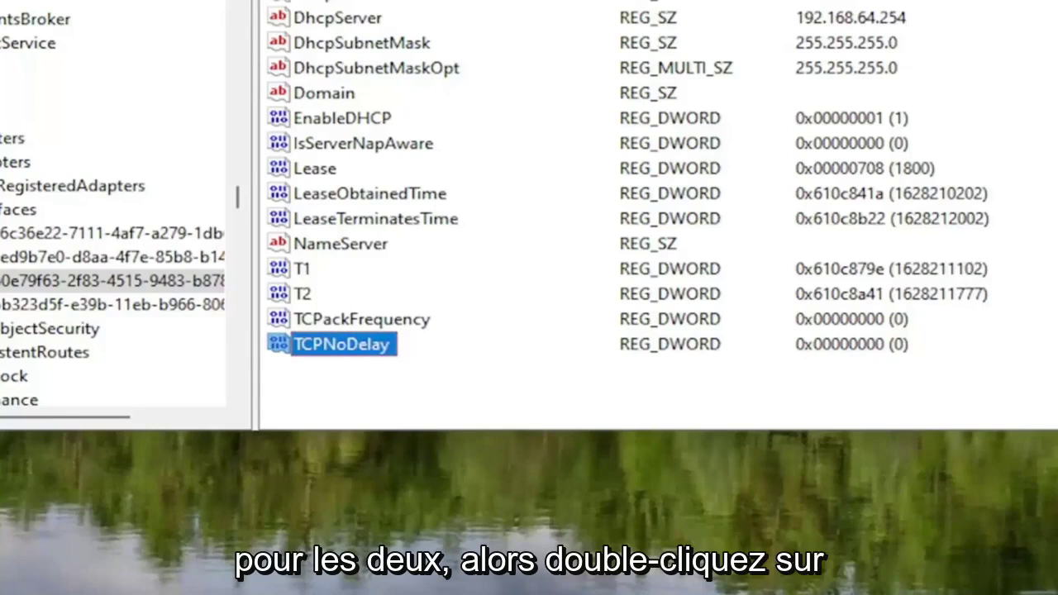
Set the TCPackFrequency value data to 1 and save it
double_click(395, 319)
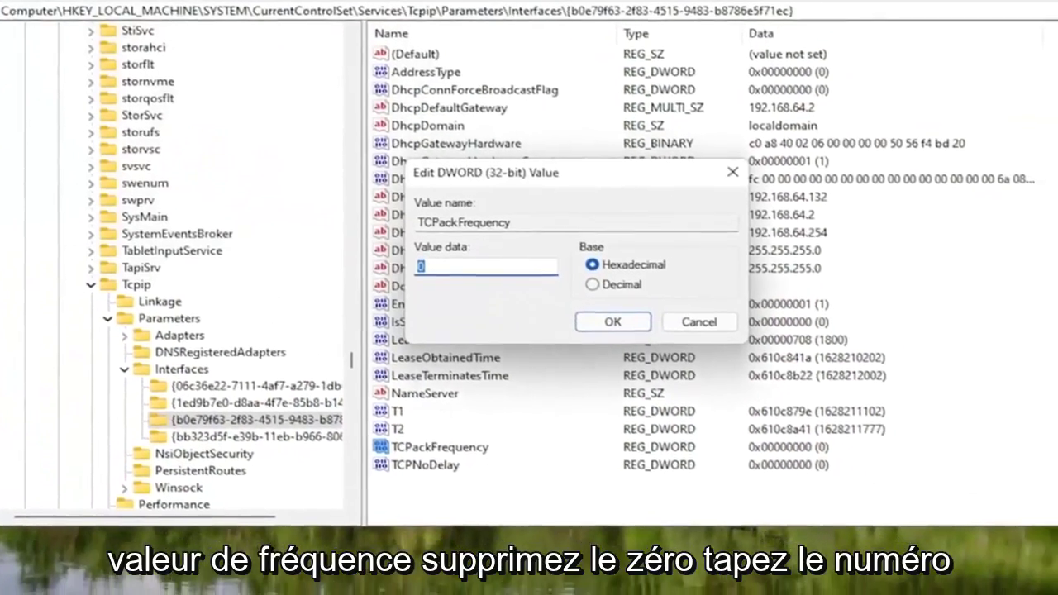
key("BackSpace")
type("1")
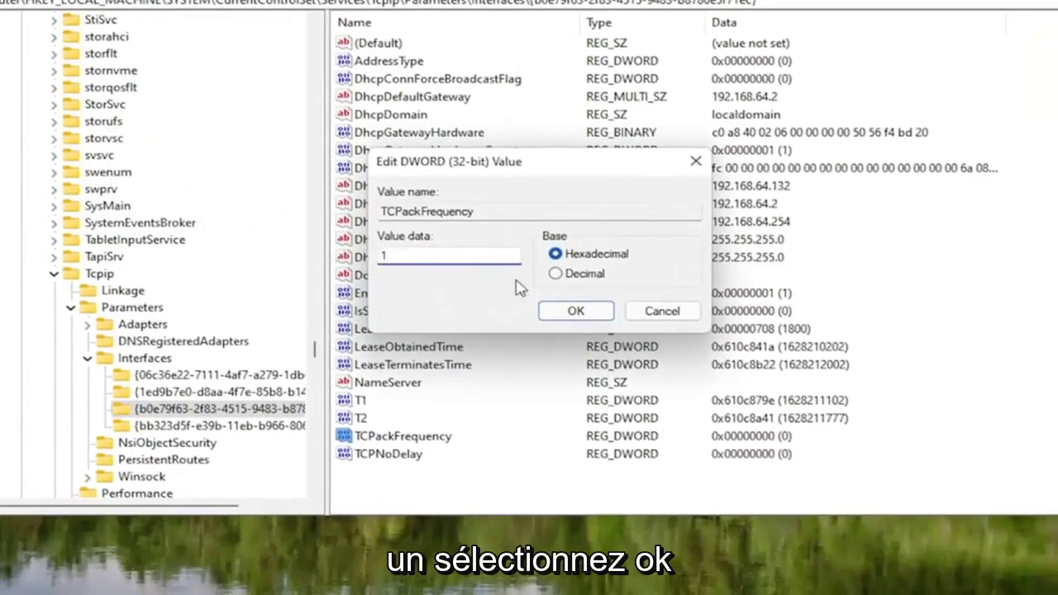
left_click(574, 311)
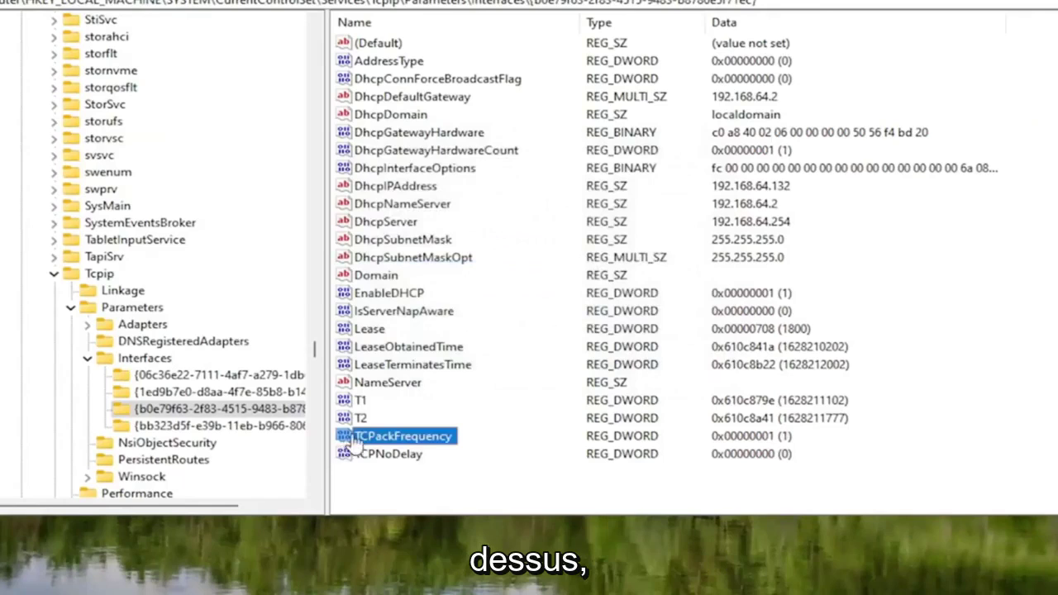
Set the TCPNoDelay value data to 1 and save it
double_click(395, 461)
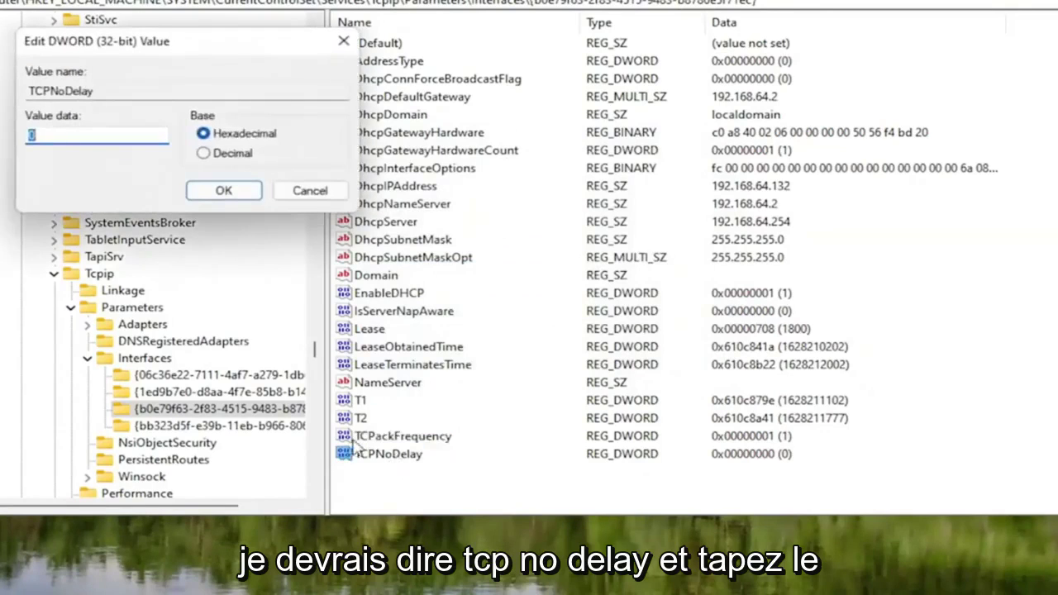
left_click_drag(219, 55, 503, 176)
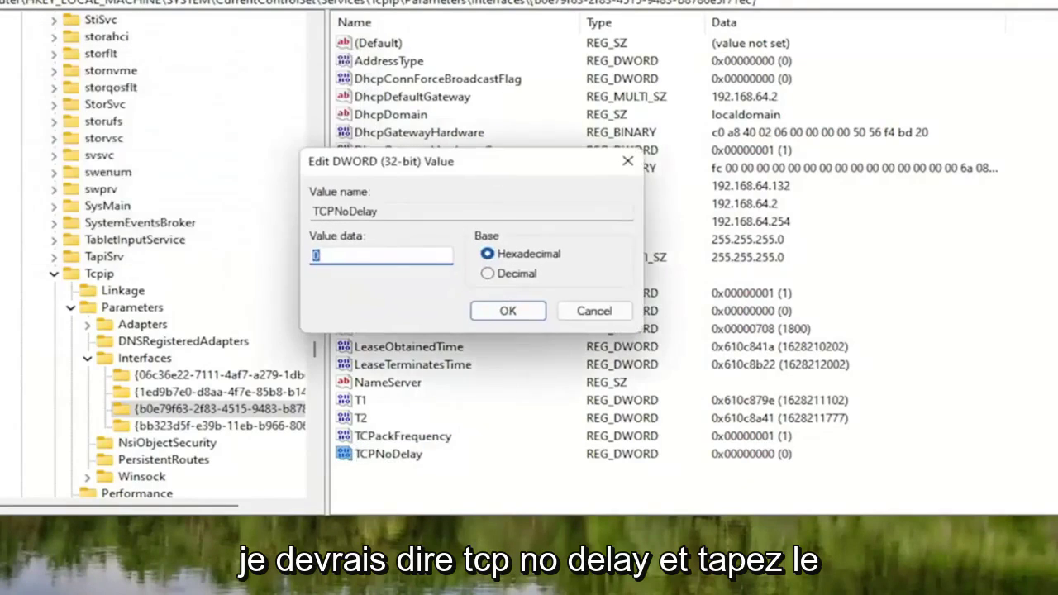
type("1")
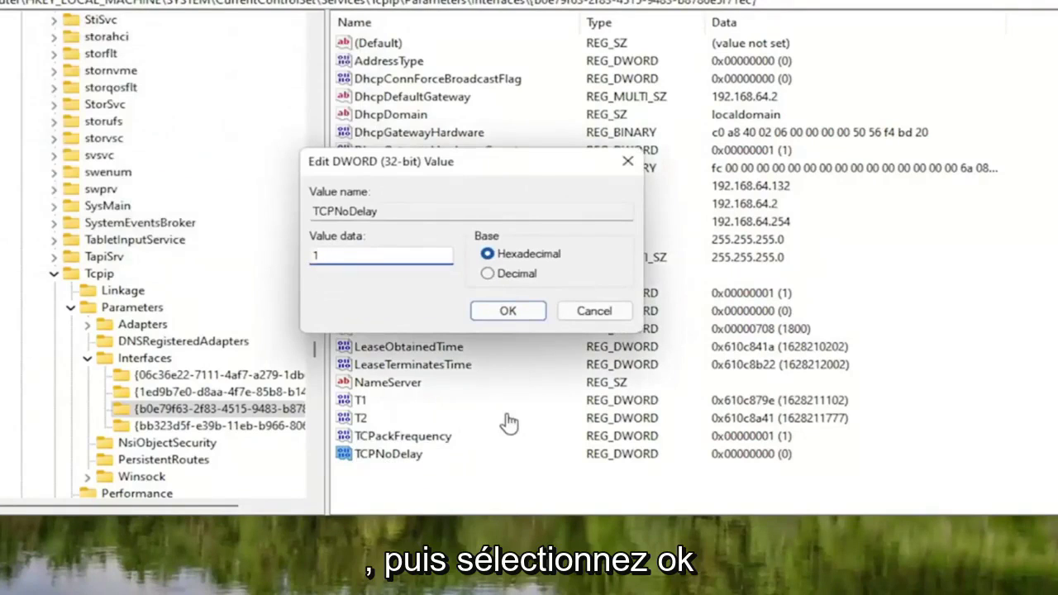
left_click(520, 312)
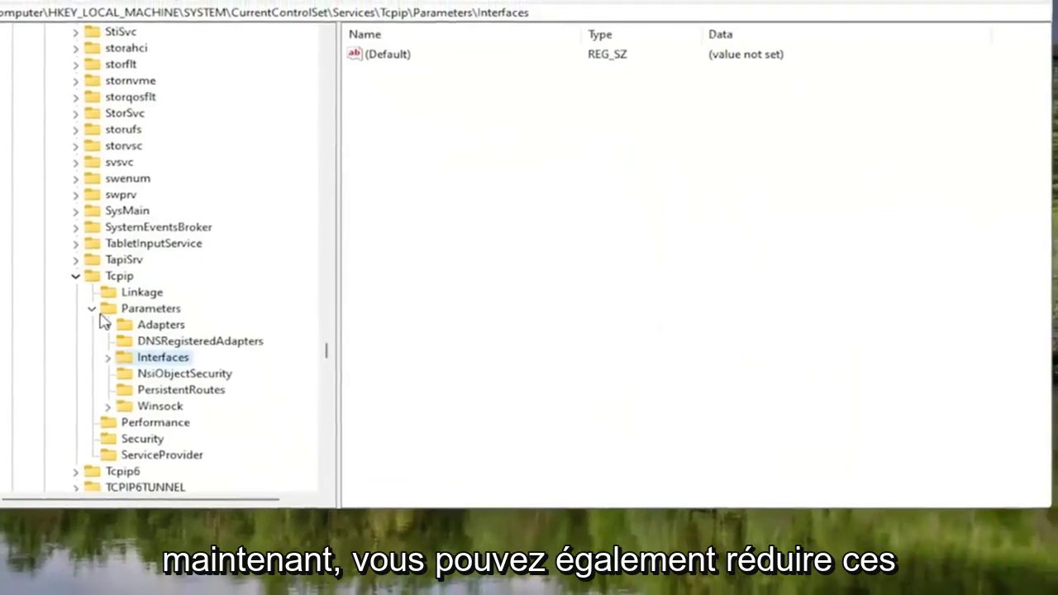
Collapse the Parameters, Tcpip, Services, CurrentControlSet and SYSTEM branches so only the HKEY_LOCAL_MACHINE level remains expanded
left_click(92, 308)
left_click(75, 275)
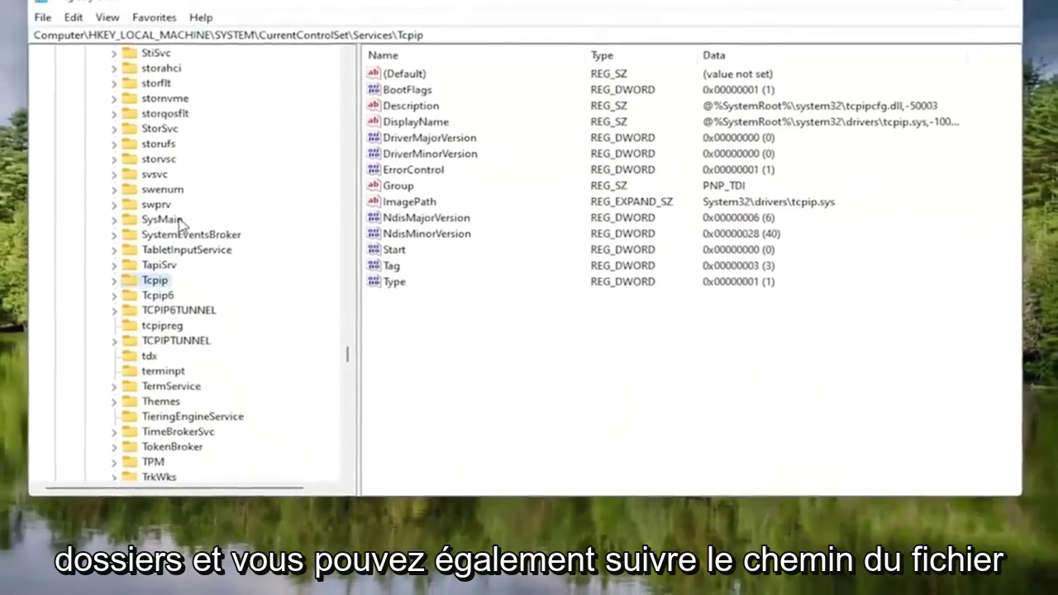
scroll(124, 247, "up", 8)
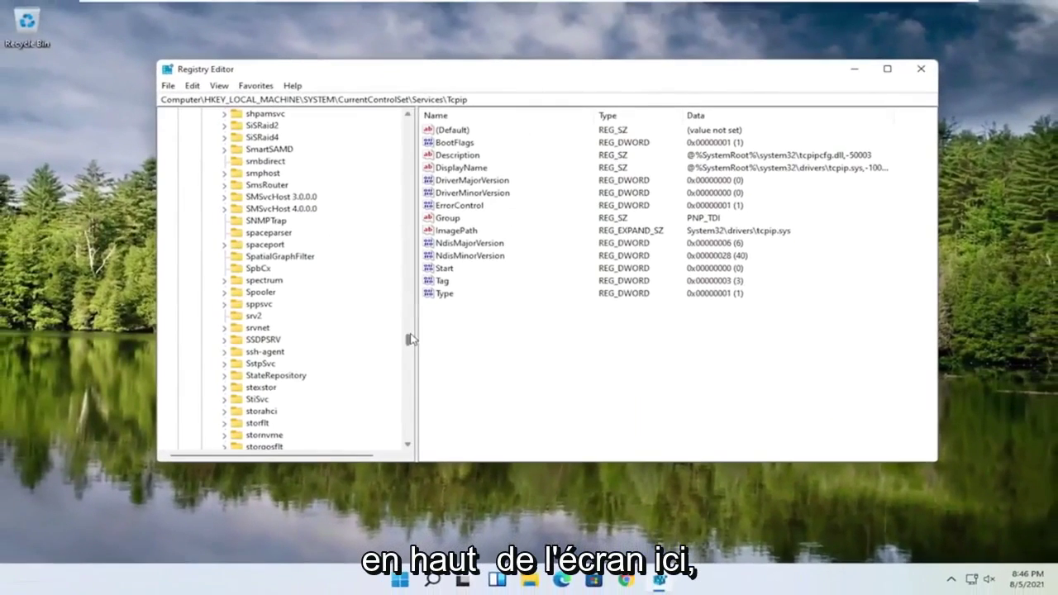
left_click_drag(411, 339, 407, 118)
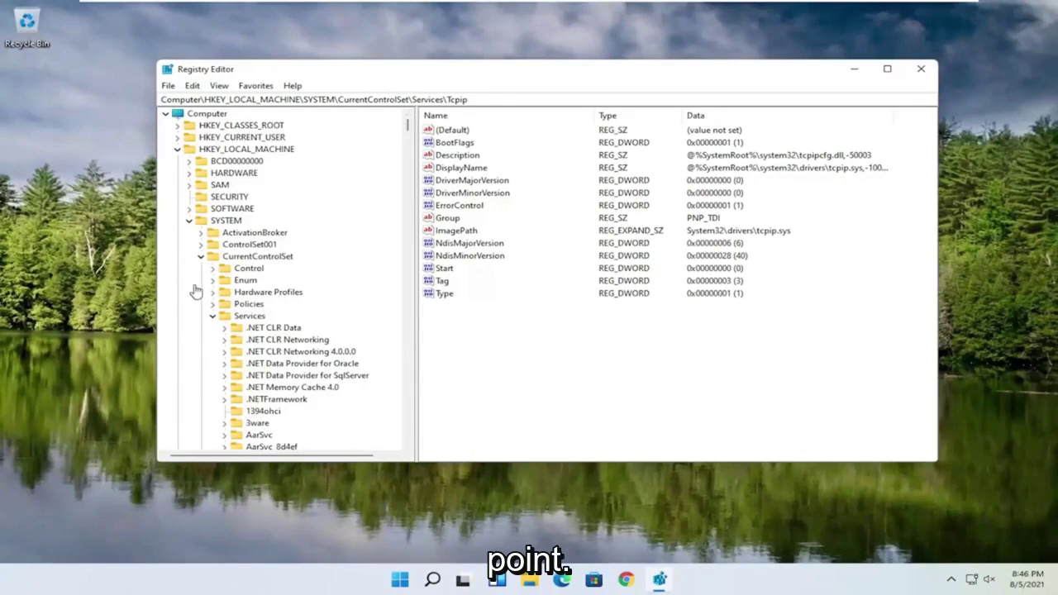
left_click(213, 316)
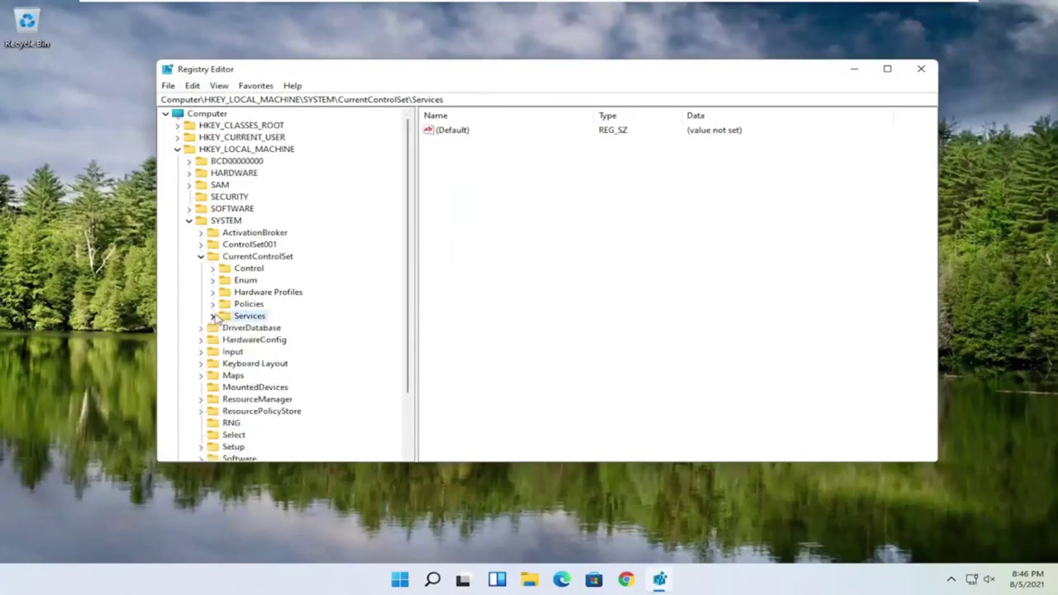
left_click(201, 257)
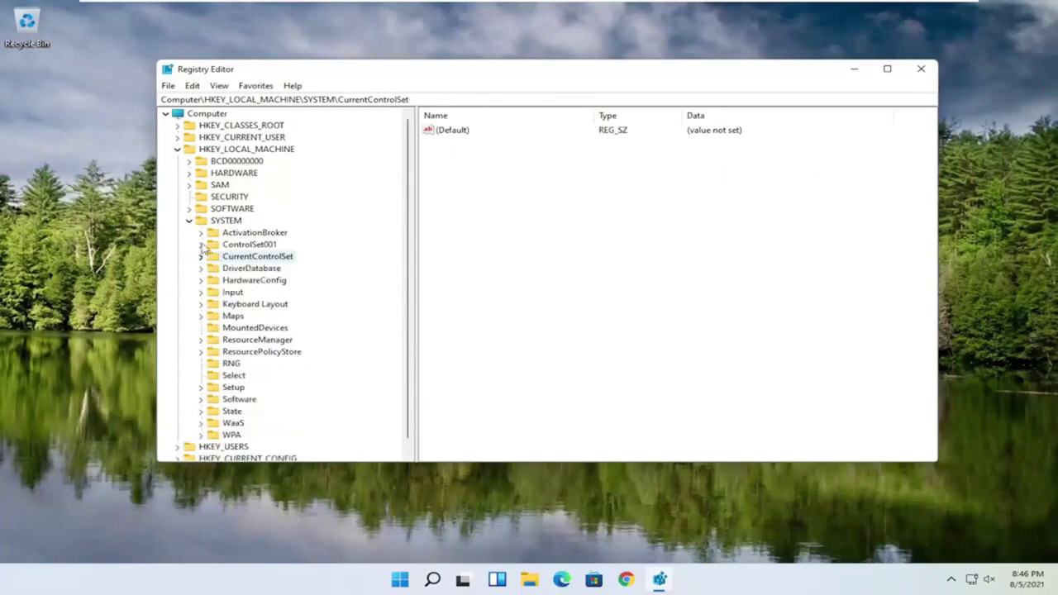
left_click(190, 220)
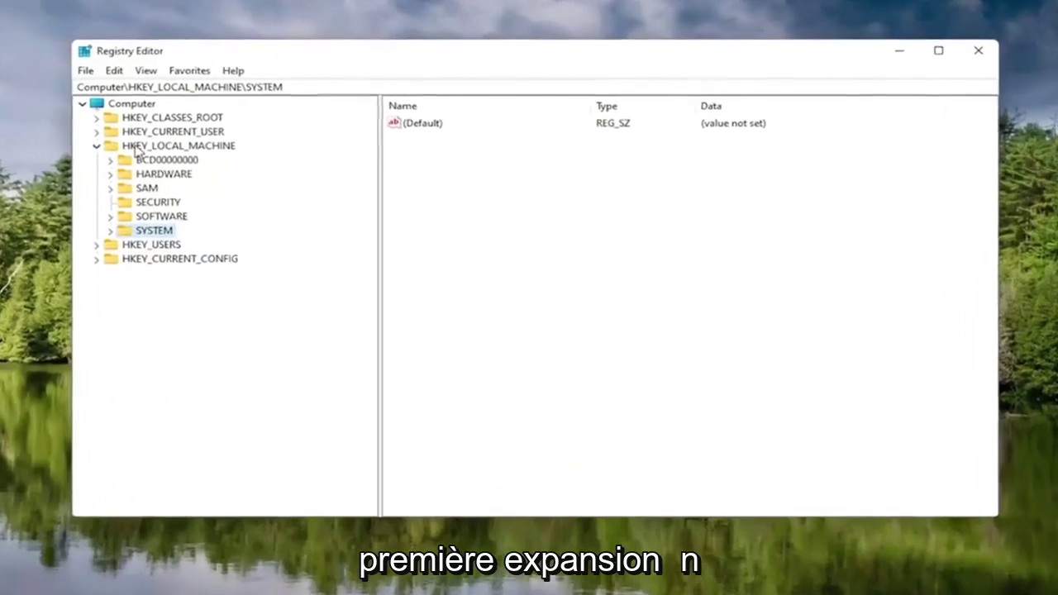
Expand the SOFTWARE key under HKEY_LOCAL_MACHINE and its Microsoft subkey
left_click(202, 149)
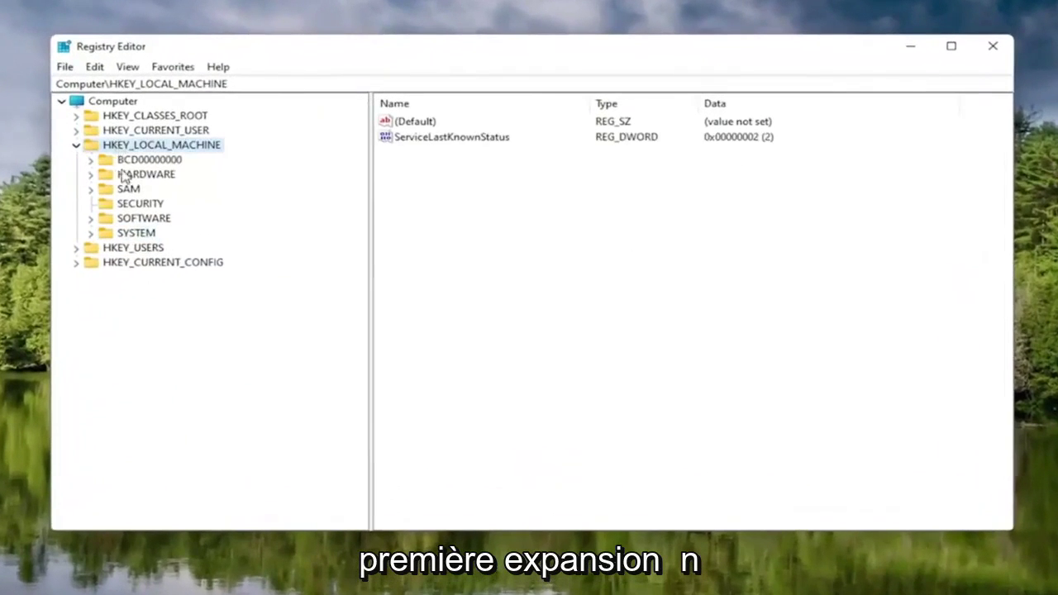
double_click(139, 222)
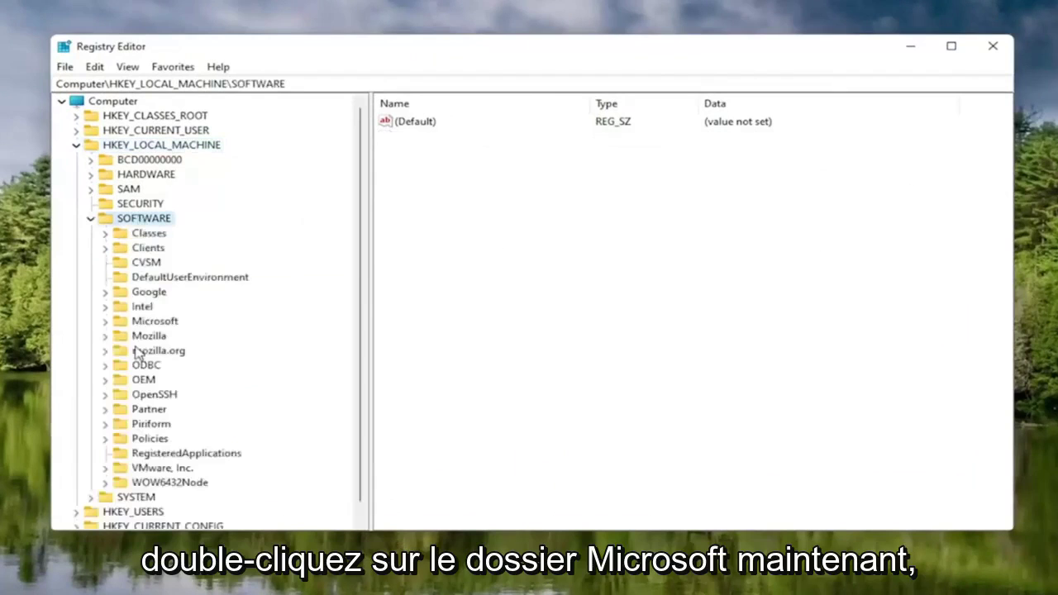
double_click(148, 322)
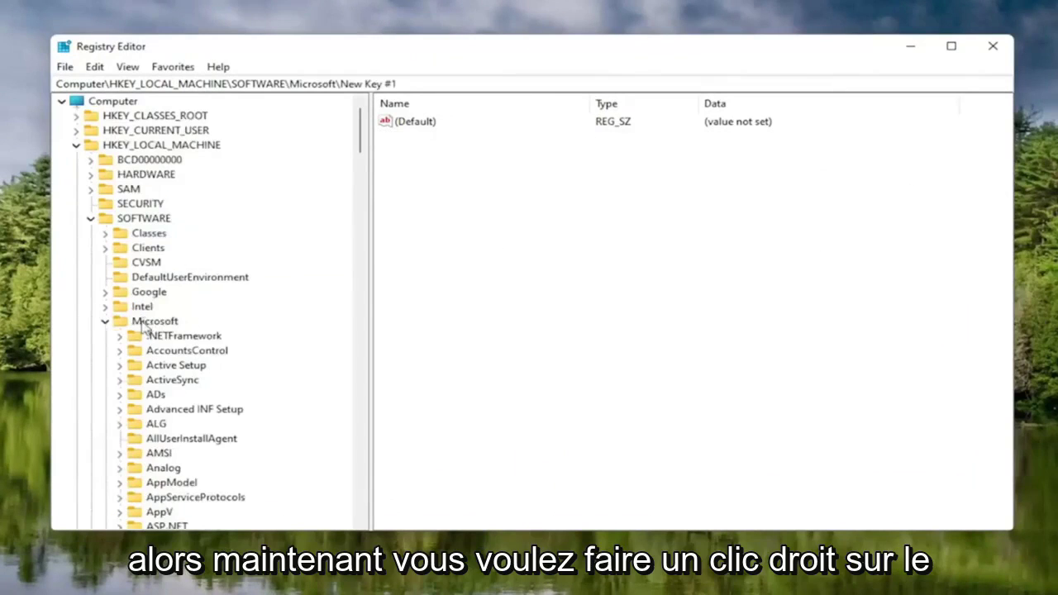
Create a new subkey under the Microsoft key, keeping its default name
right_click(139, 323)
left_click(134, 321)
right_click(135, 322)
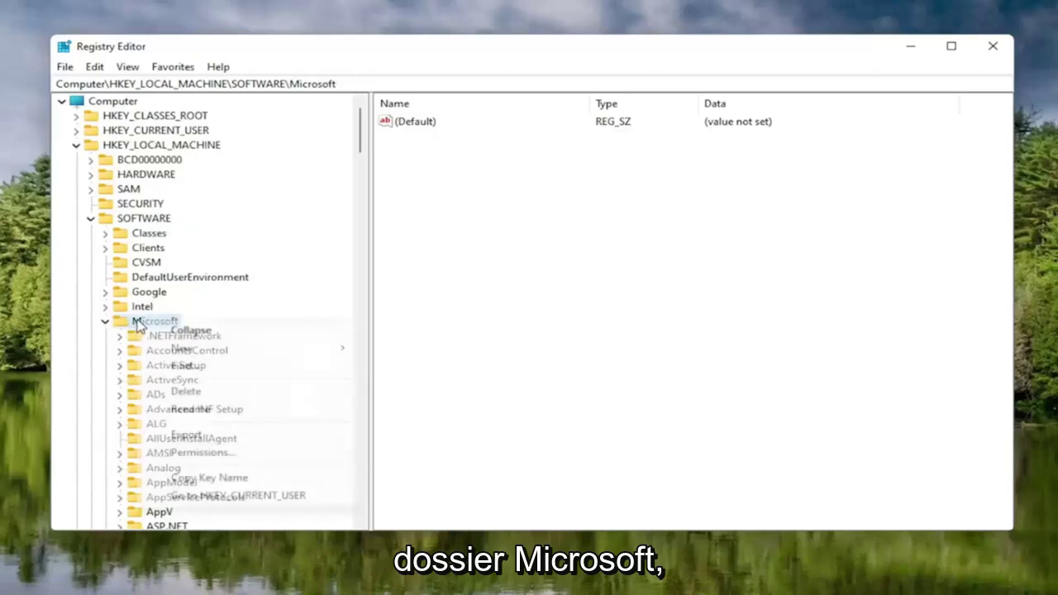
mouse_move(196, 350)
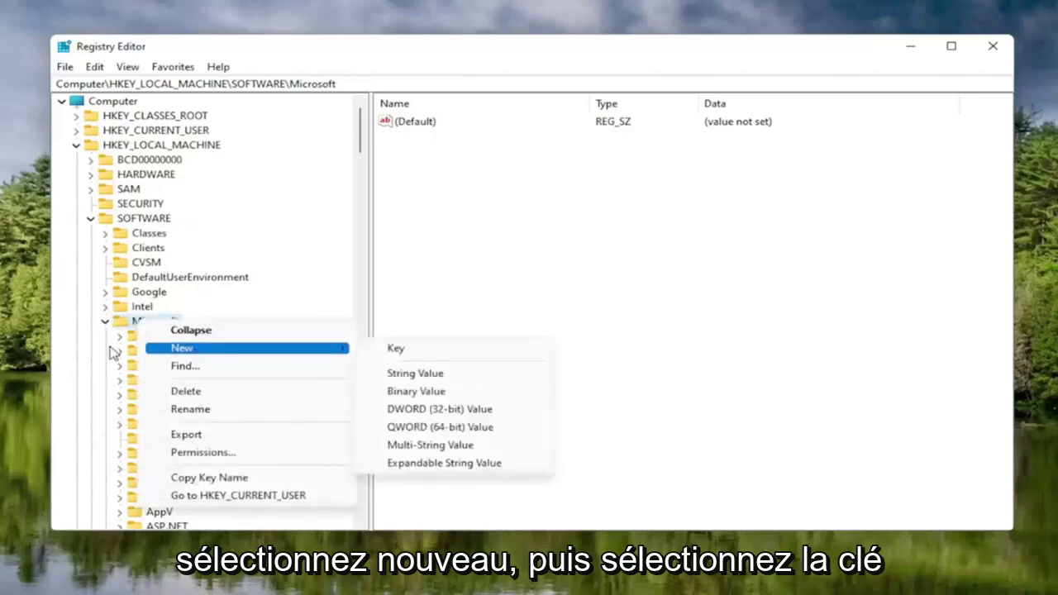
left_click(396, 348)
key("Return")
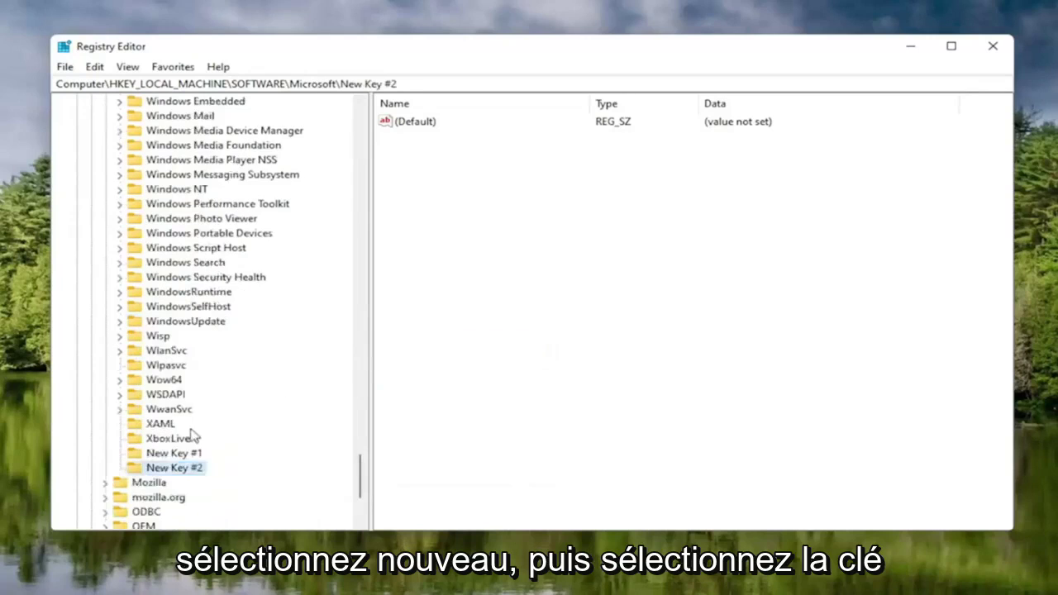
Delete the leftover New Key #1 subkey from the Microsoft key
left_click(173, 454)
key("Delete")
key("Return")
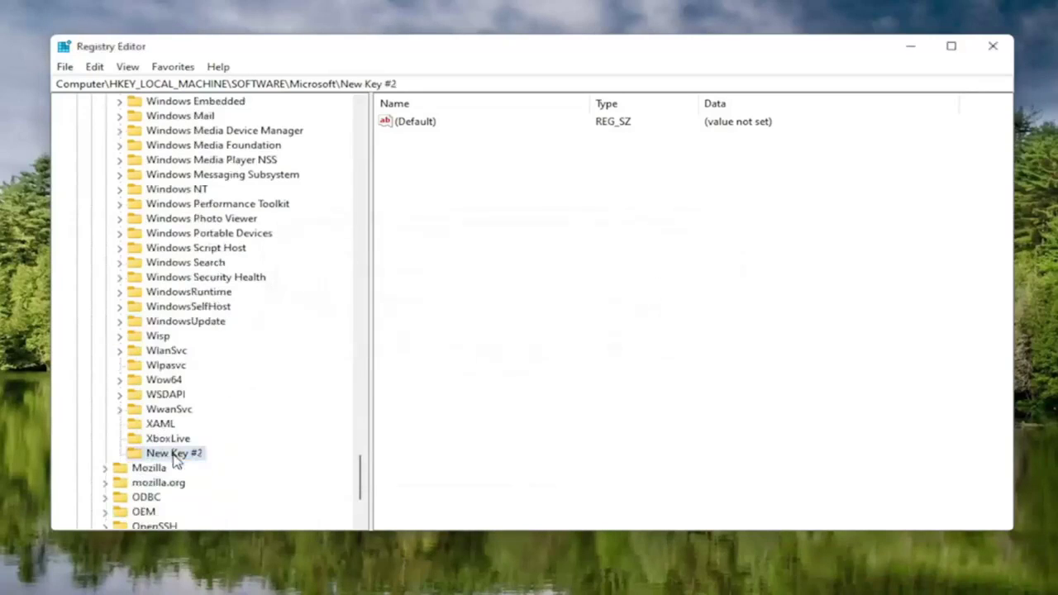
Rename the New Key #2 subkey under Microsoft as New Key #1
right_click(168, 413)
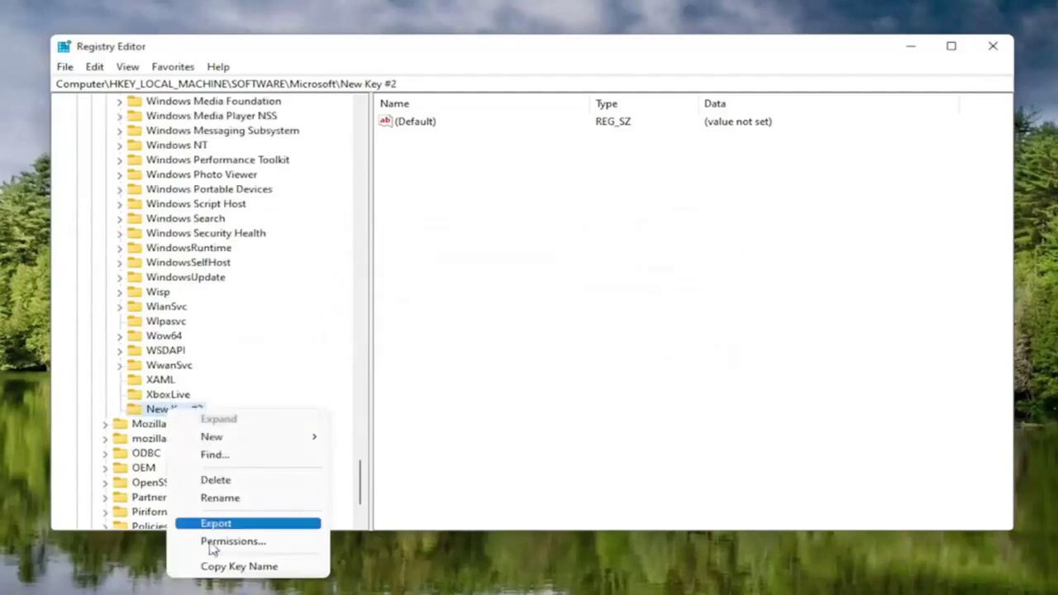
left_click(220, 498)
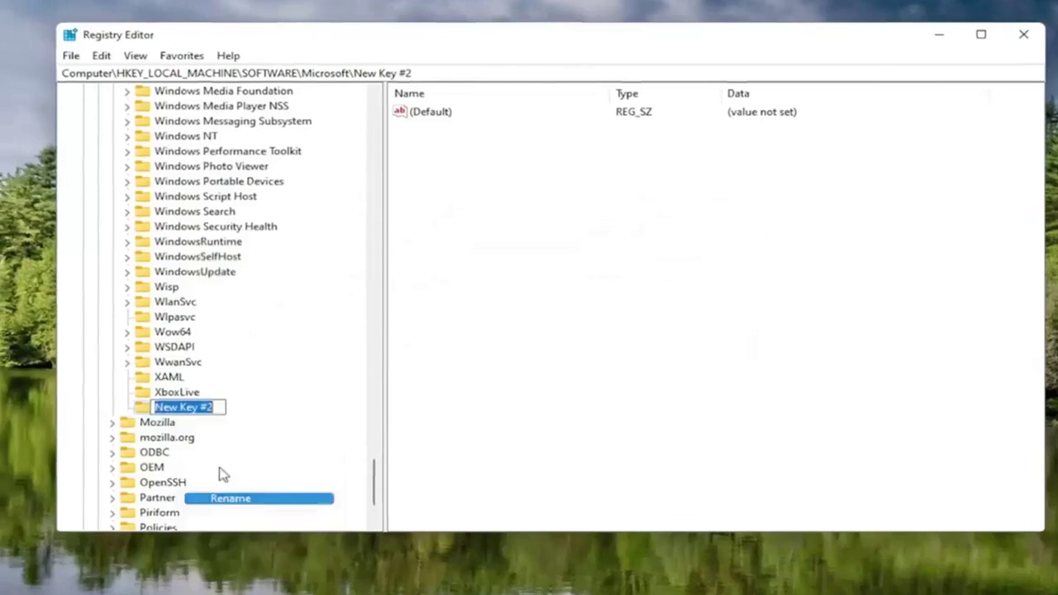
key("End")
type("1")
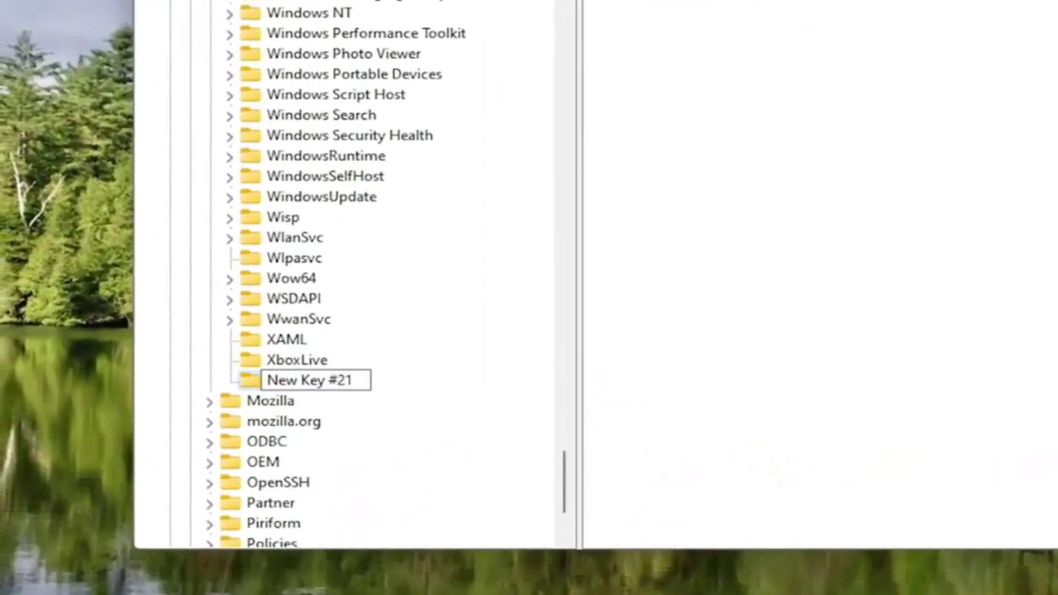
key("BackSpace")
key("BackSpace")
type("1")
key("Return")
scroll(361, 378, "up", 5)
scroll(328, 208, "down", 5)
scroll(328, 207, "down", 1)
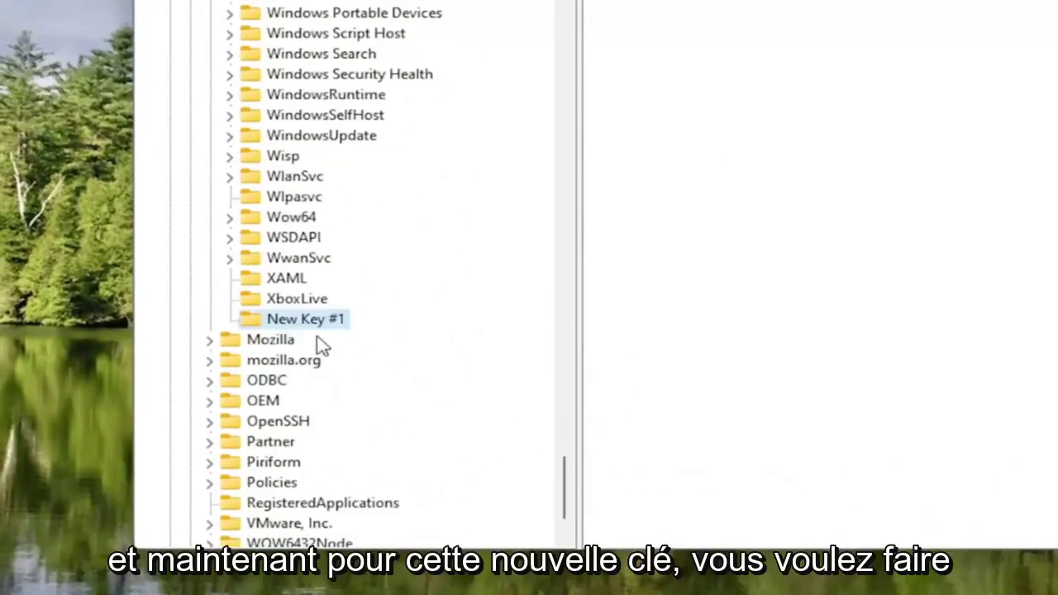
Try to rename the New Key #1 subkey as MSMQ, and delete that redundant key
right_click(304, 327)
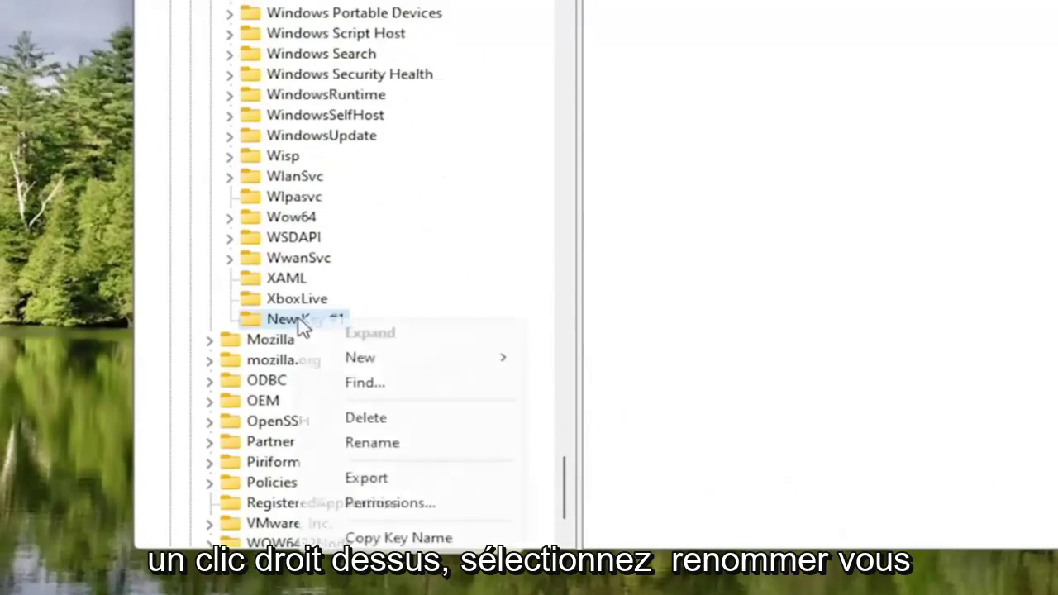
left_click(374, 445)
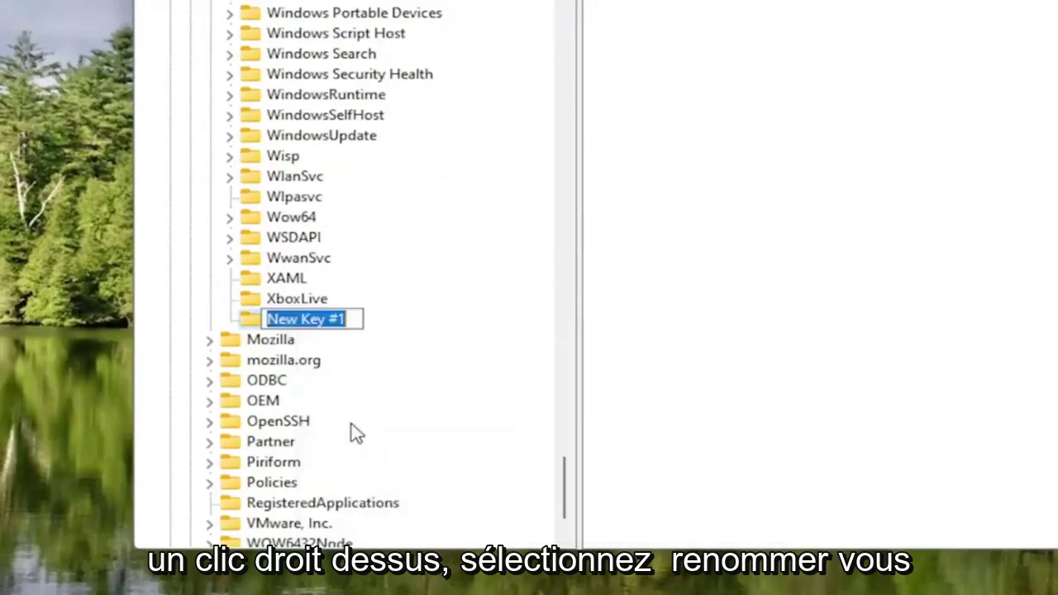
type("MS")
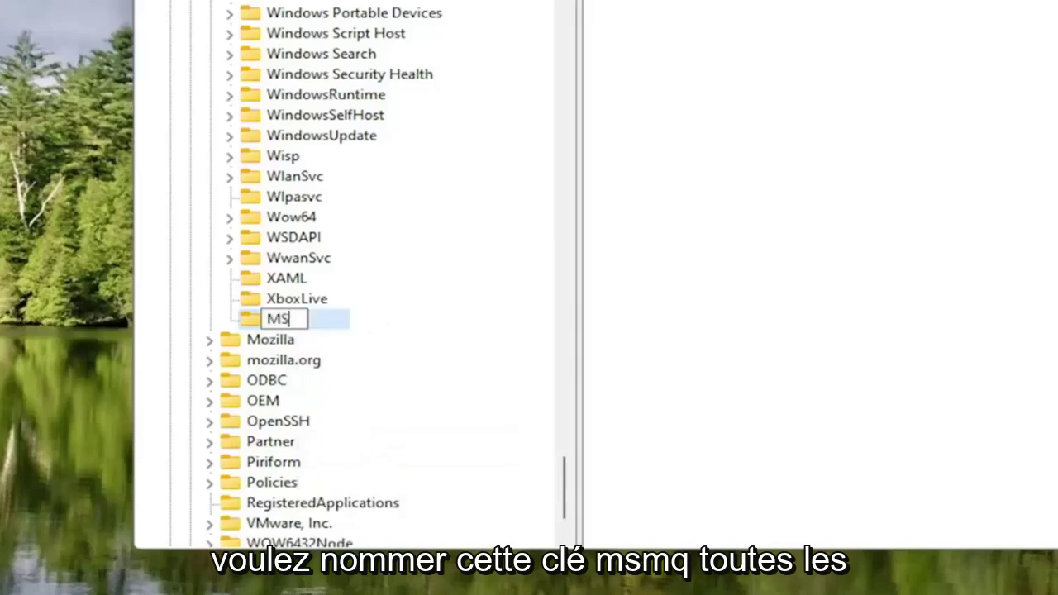
type("MQ")
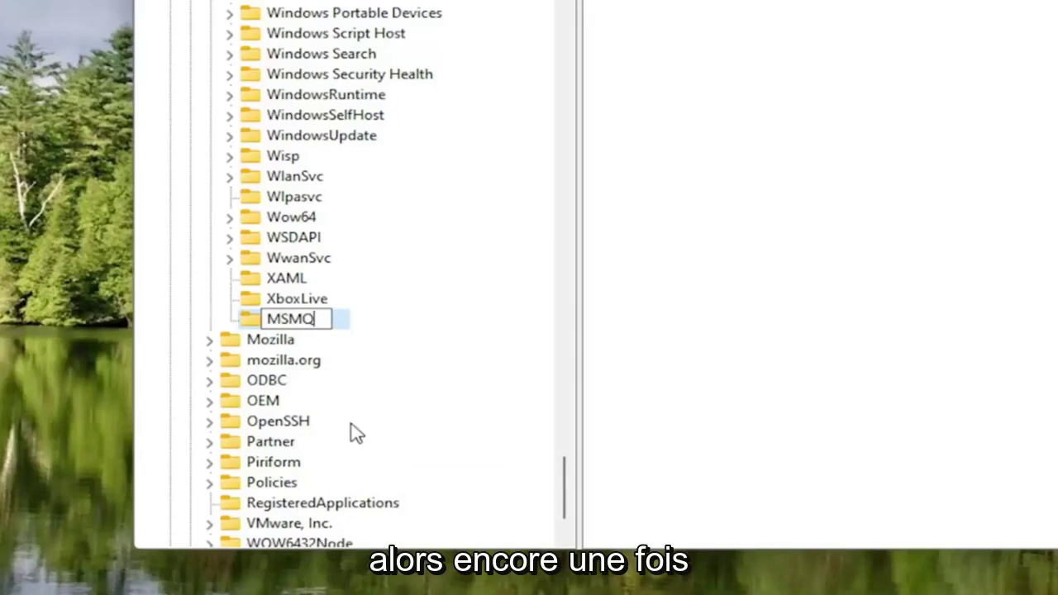
key("Return")
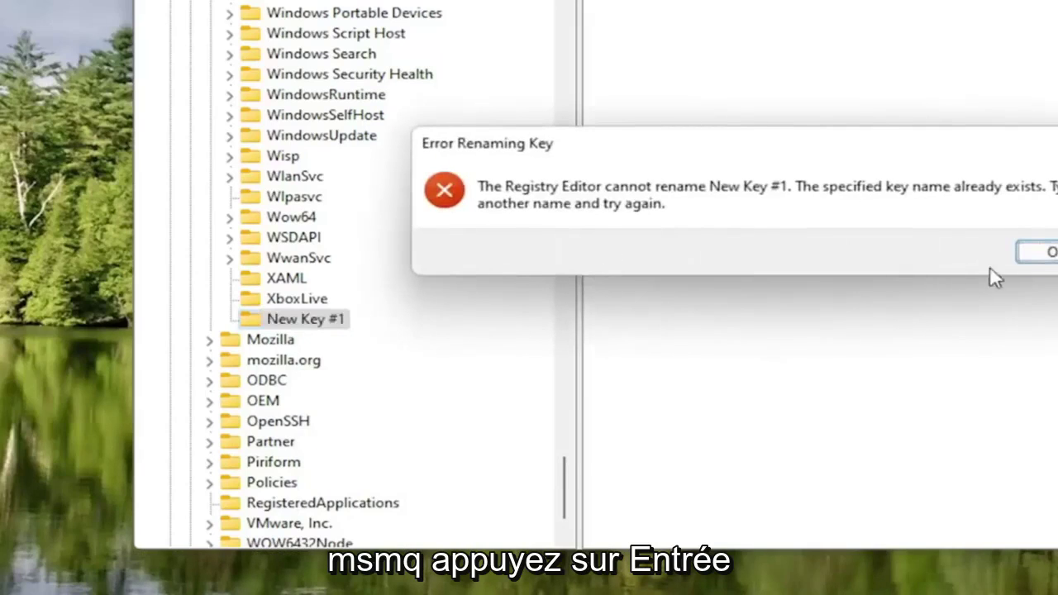
left_click(1035, 253)
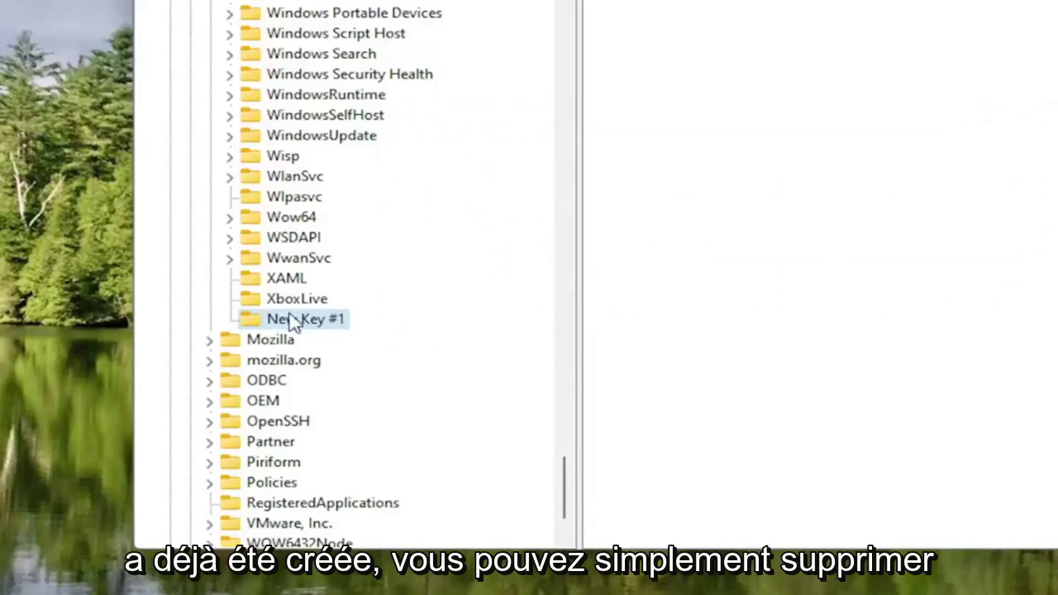
key("Delete")
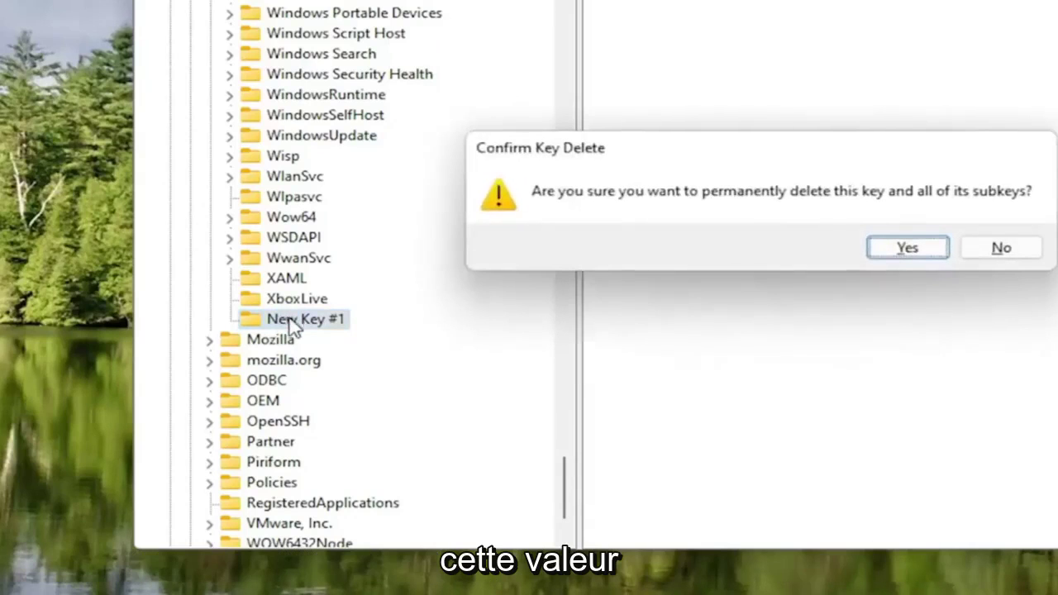
key("Return")
Locate and select the existing MSMQ subkey under HKEY_LOCAL_MACHINE\SOFTWARE\Microsoft
scroll(272, 257, "up", 14)
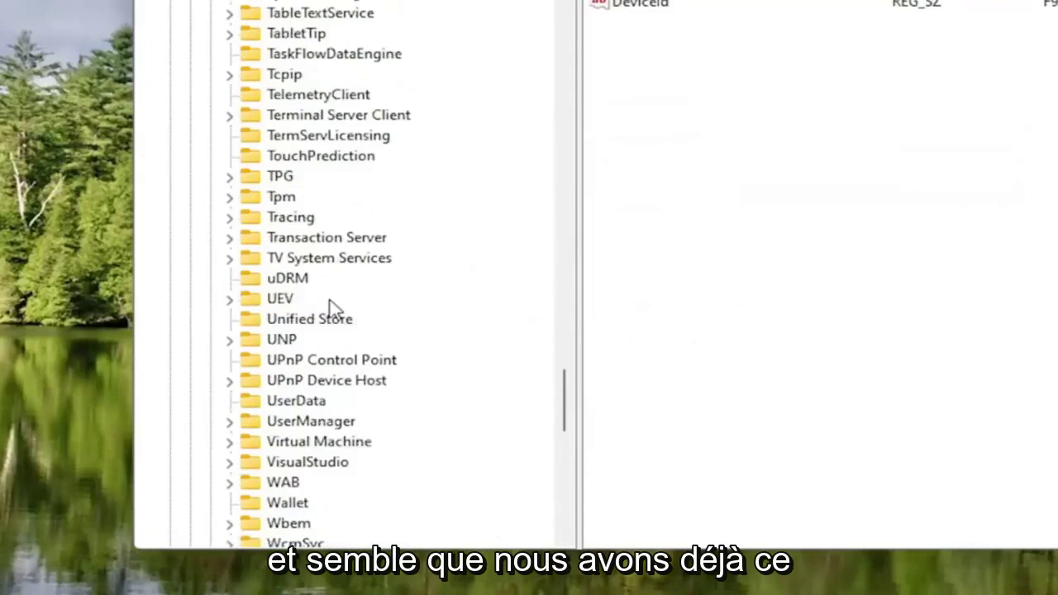
scroll(330, 307, "up", 9)
scroll(332, 308, "down", 5)
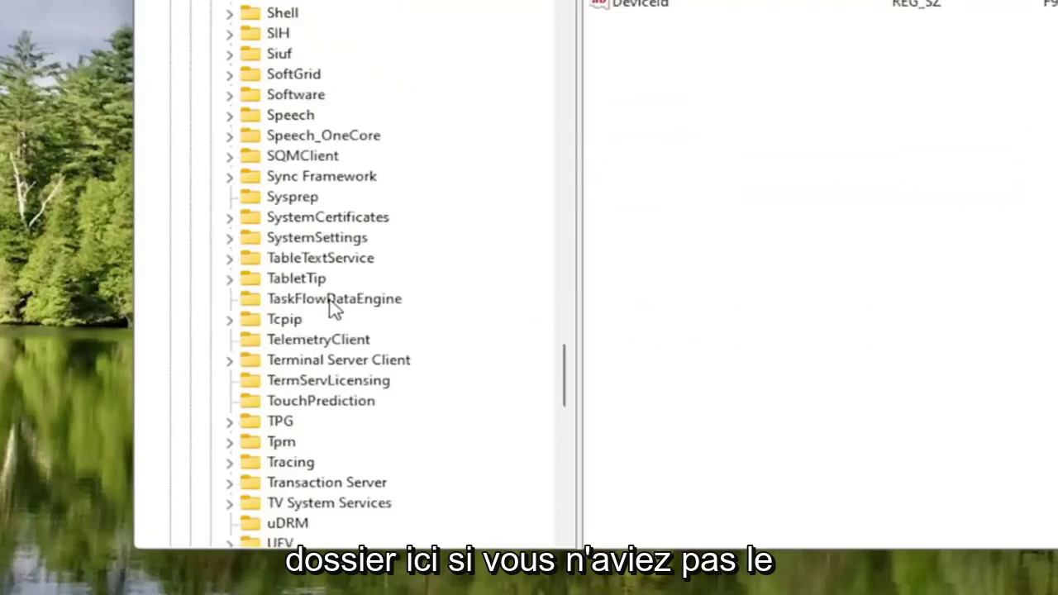
scroll(332, 307, "down", 2)
scroll(332, 308, "up", 12)
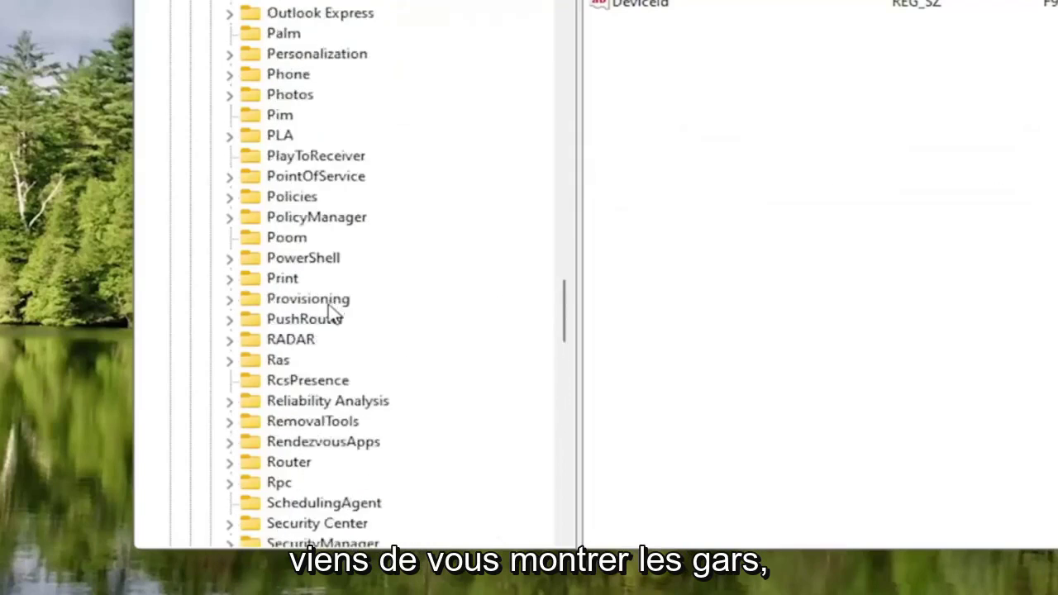
scroll(333, 314, "up", 10)
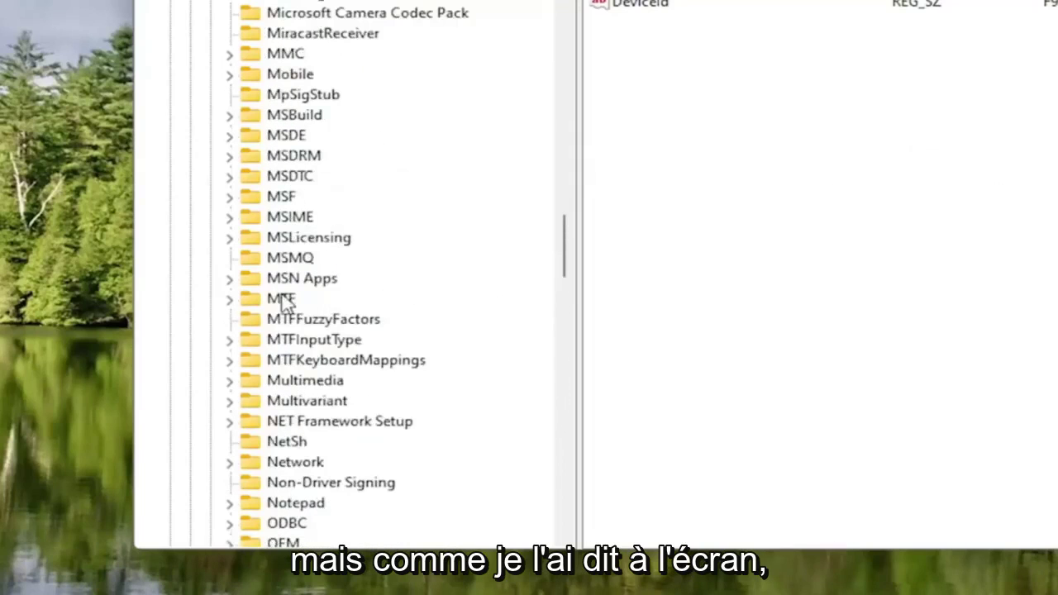
left_click(278, 260)
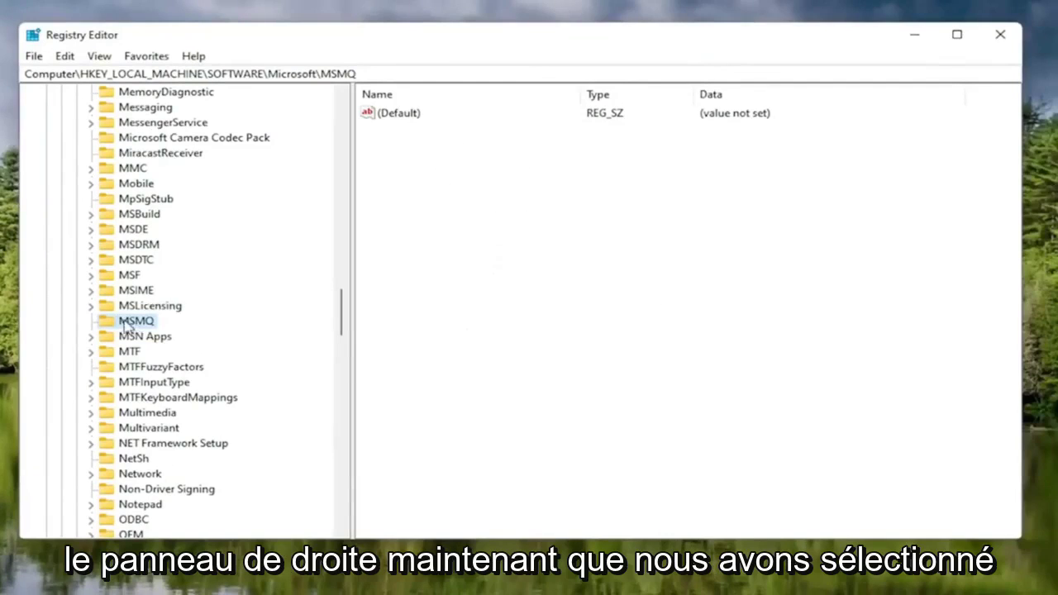
Create a DWORD (32-bit) value named TCPNoDelay in the MSMQ key
right_click(525, 172)
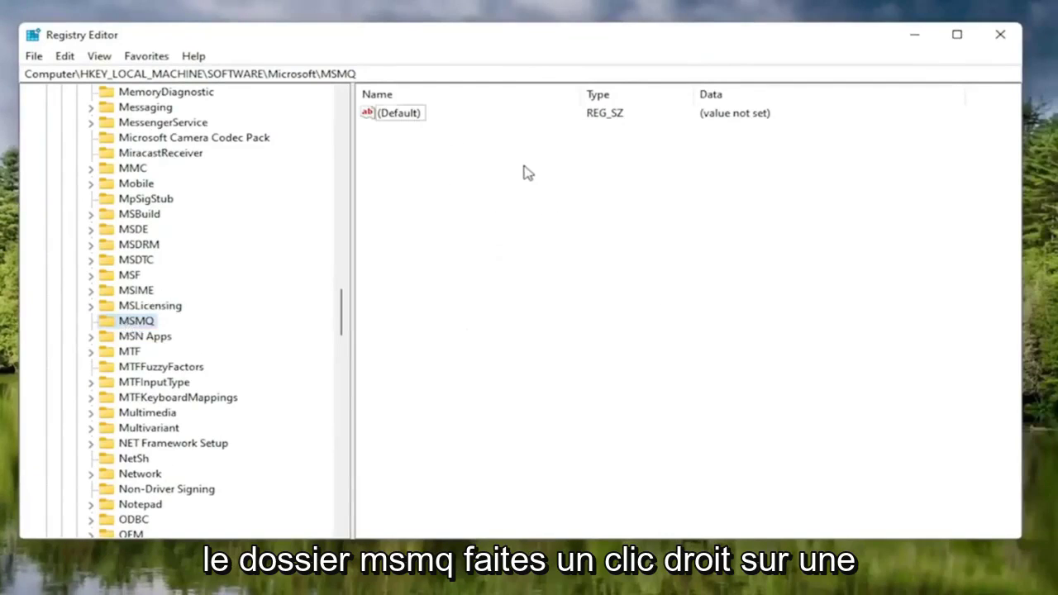
left_click(586, 178)
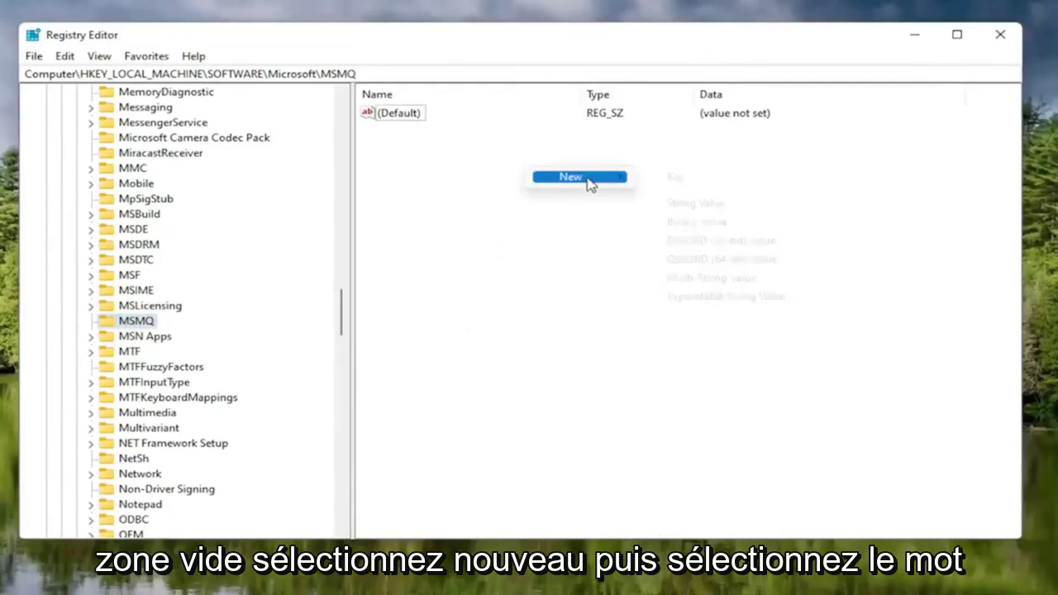
left_click(725, 240)
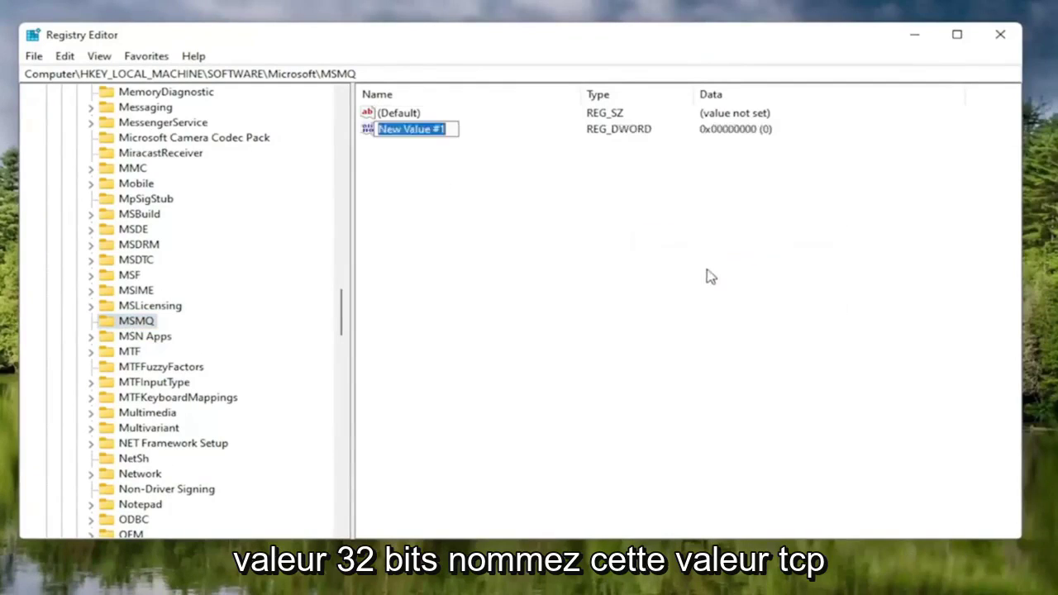
type("TCP")
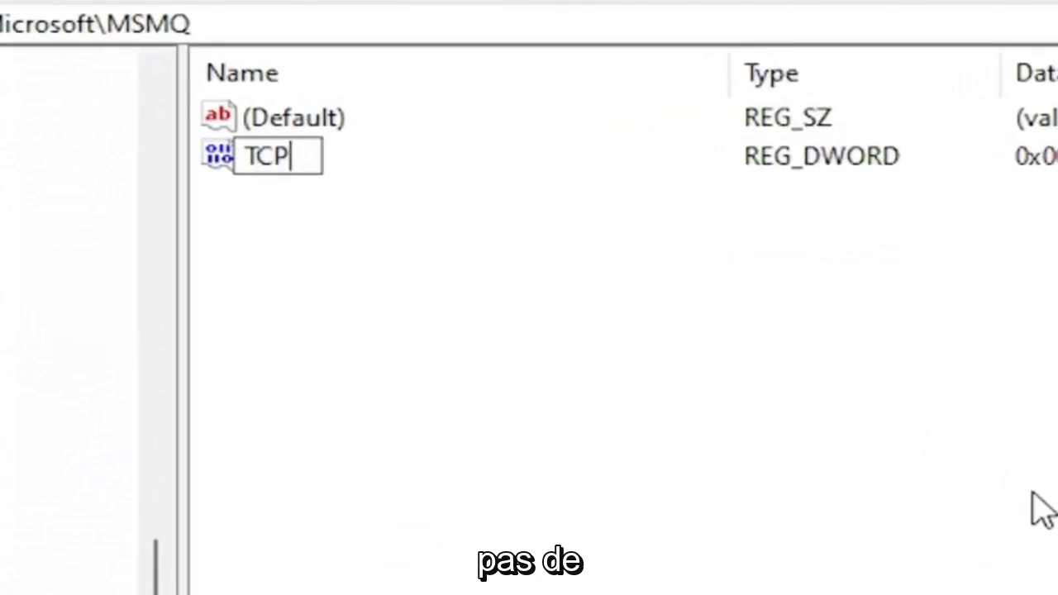
type("NoDelay")
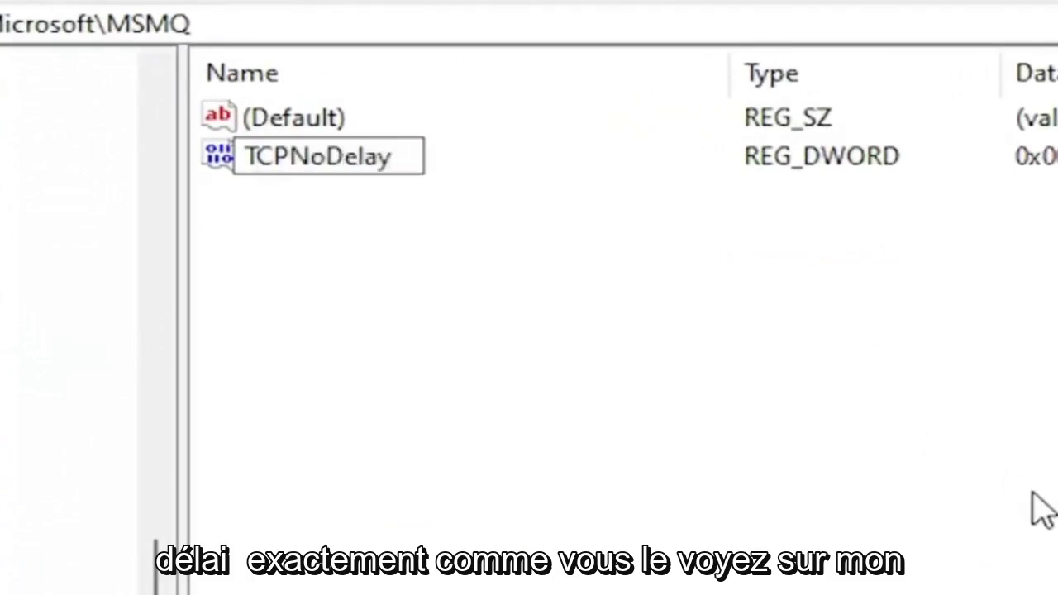
key("Return")
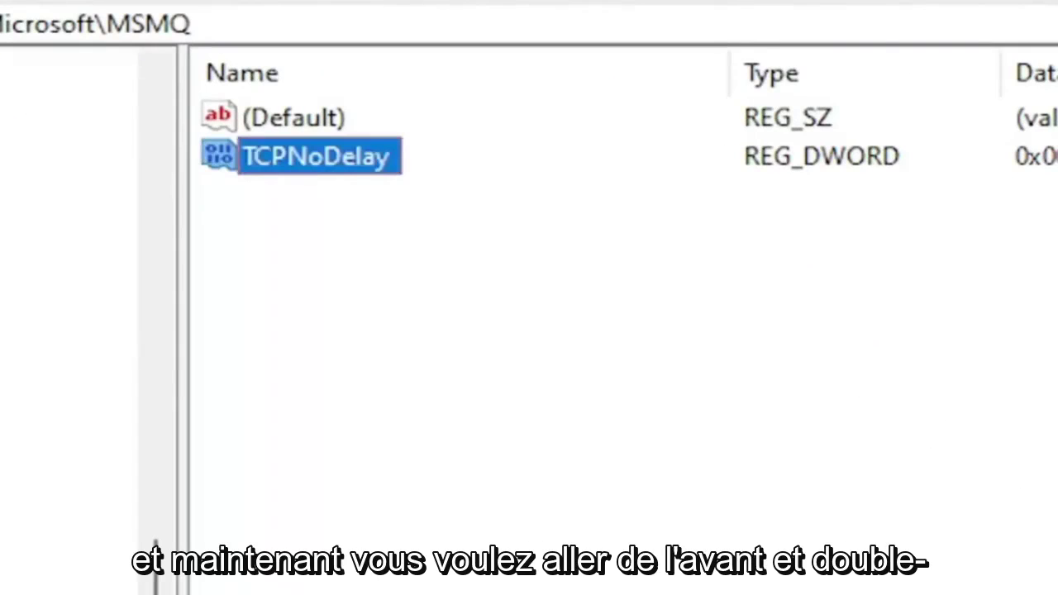
Set the value data of TCPNoDelay in the MSMQ key to 1, with hexadecimal base
double_click(376, 157)
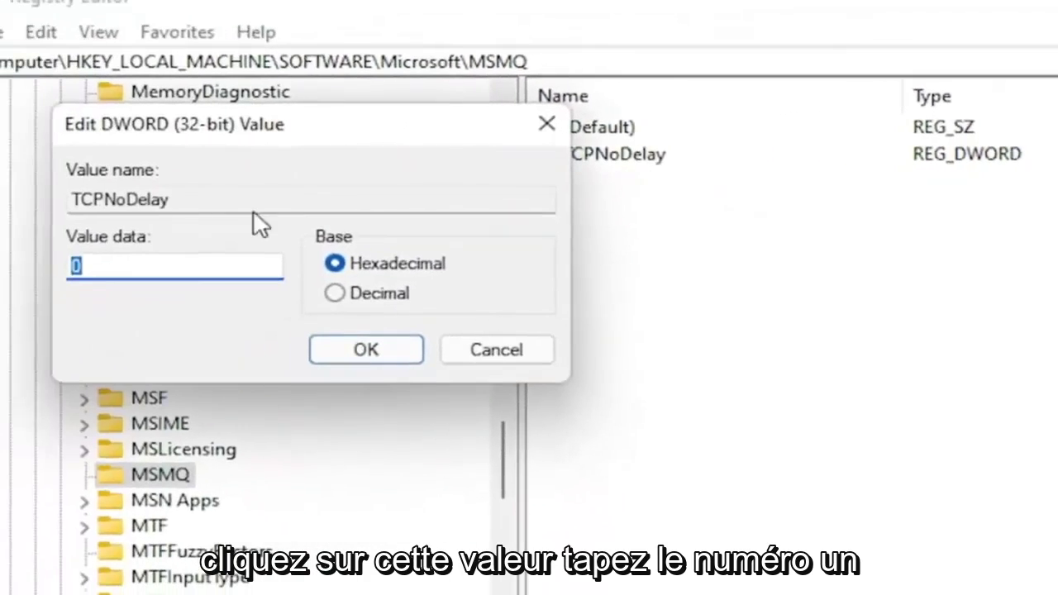
type("1")
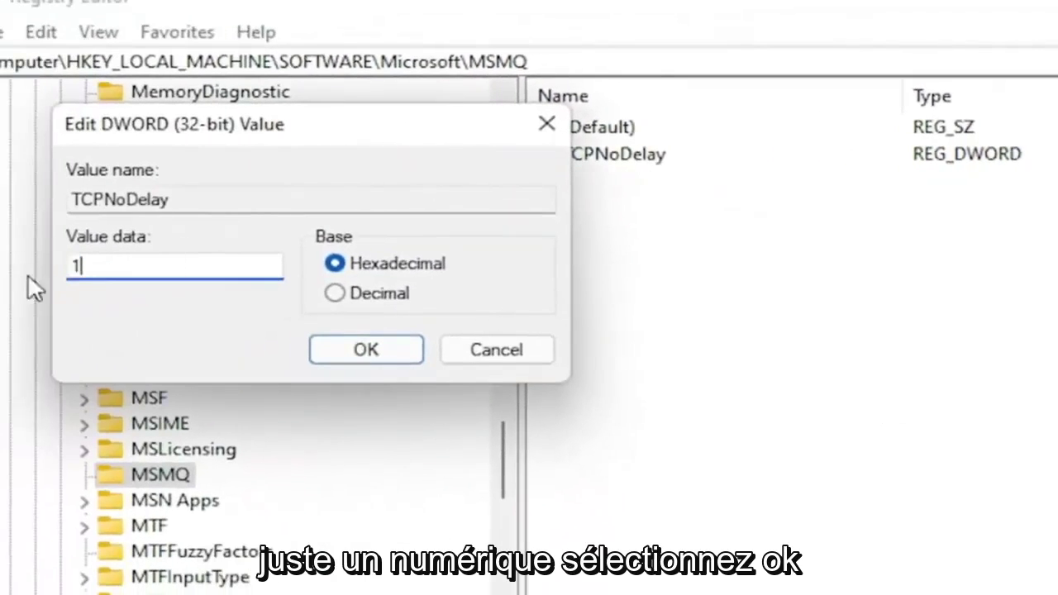
left_click(325, 350)
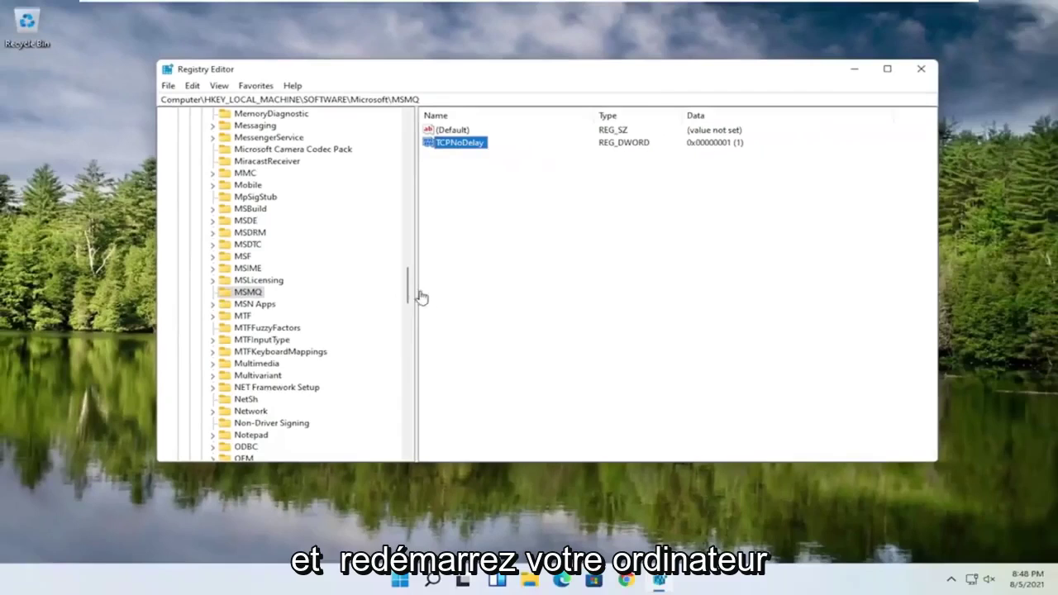
Collapse the Microsoft, SOFTWARE and HKEY_LOCAL_MACHINE branches of the registry tree and close the Registry Editor
left_click_drag(408, 293, 408, 132)
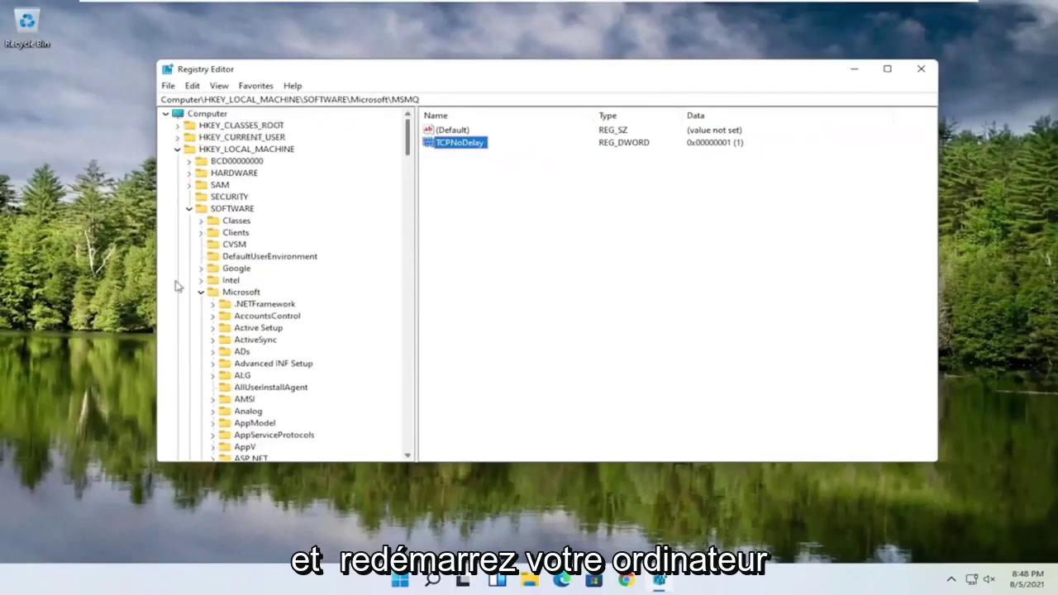
left_click(195, 296)
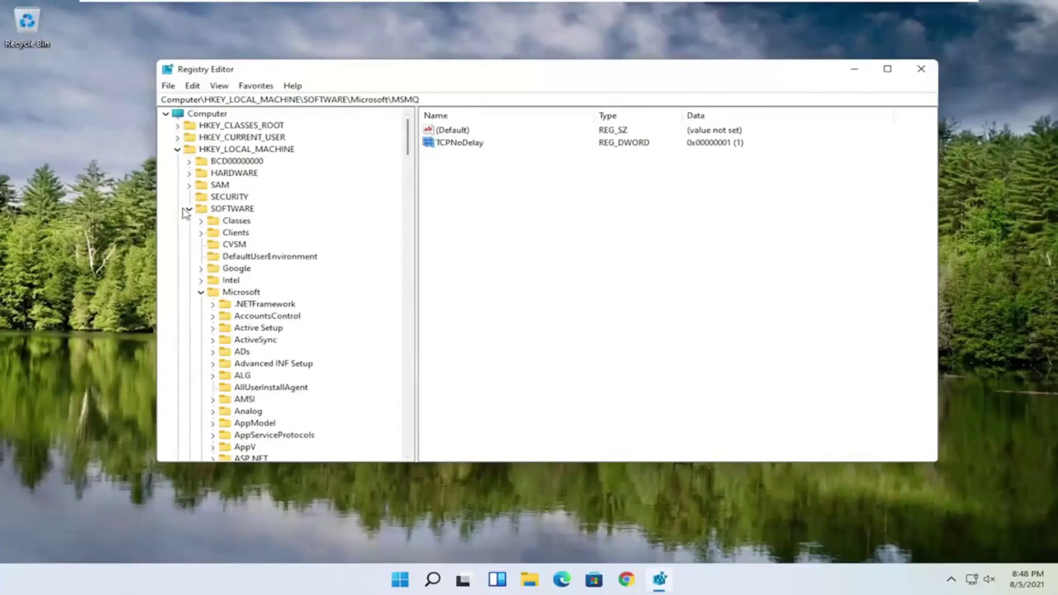
left_click(201, 293)
left_click(190, 210)
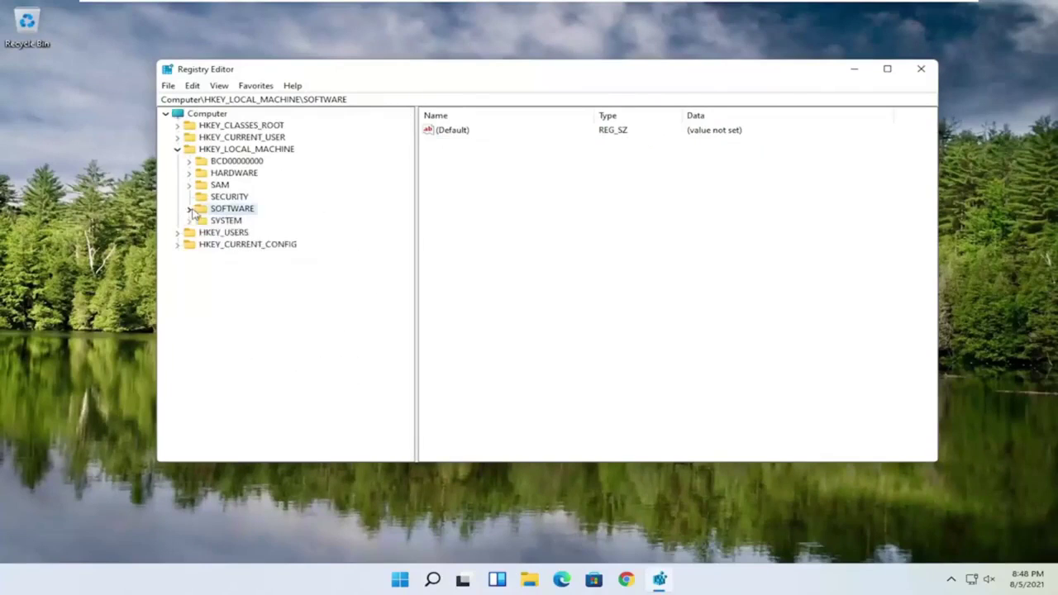
left_click(177, 149)
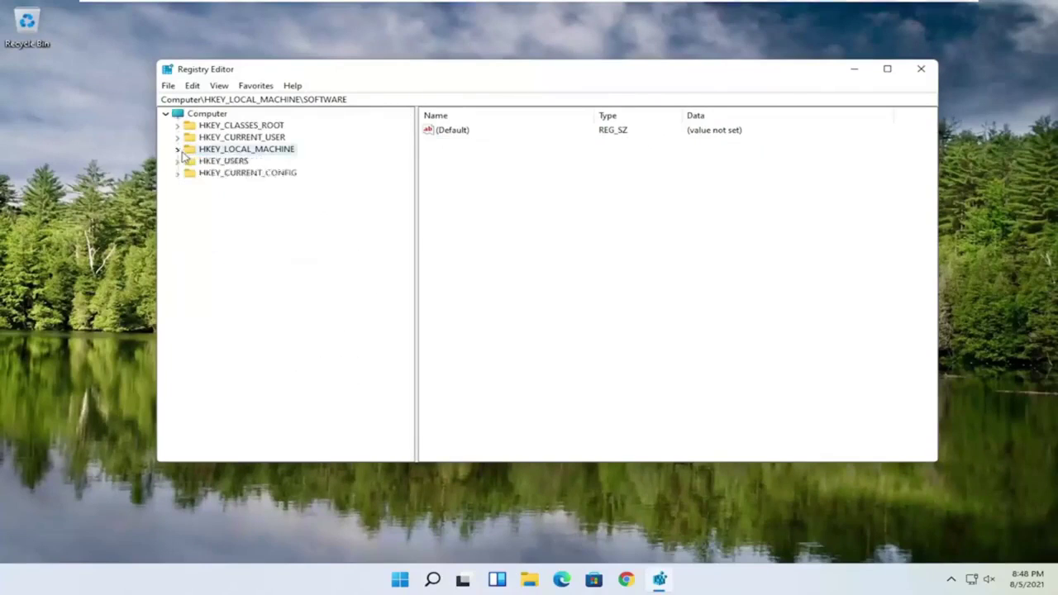
left_click(918, 70)
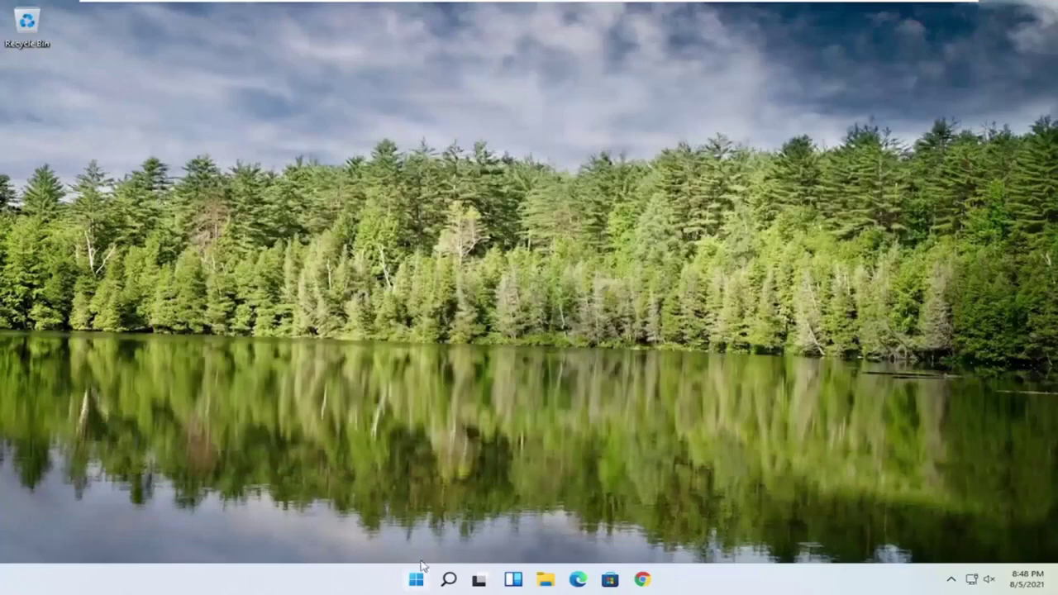
Restart the computer
right_click(423, 582)
mouse_move(416, 535)
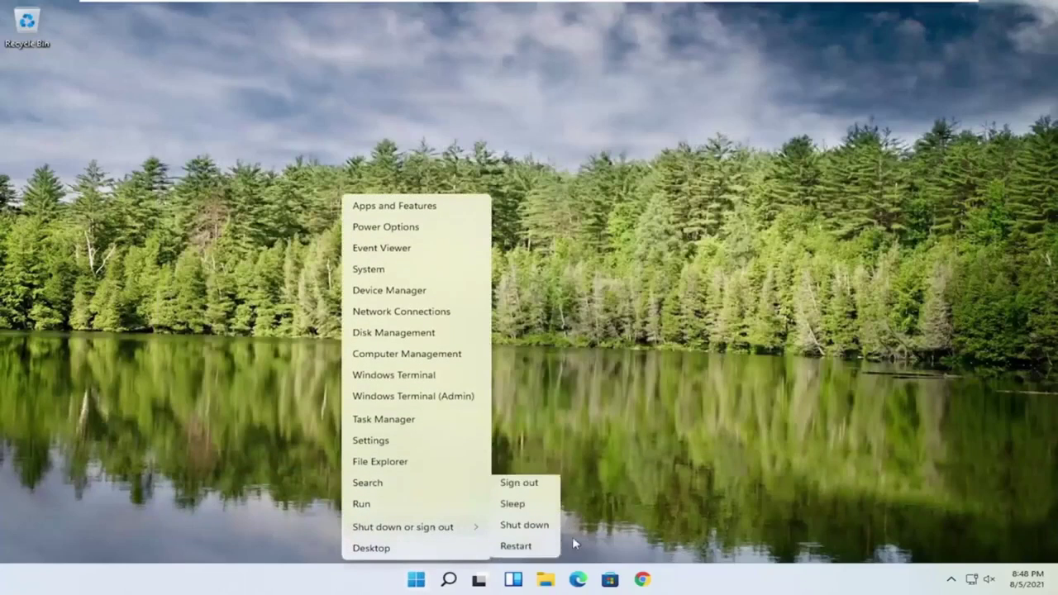
left_click(517, 546)
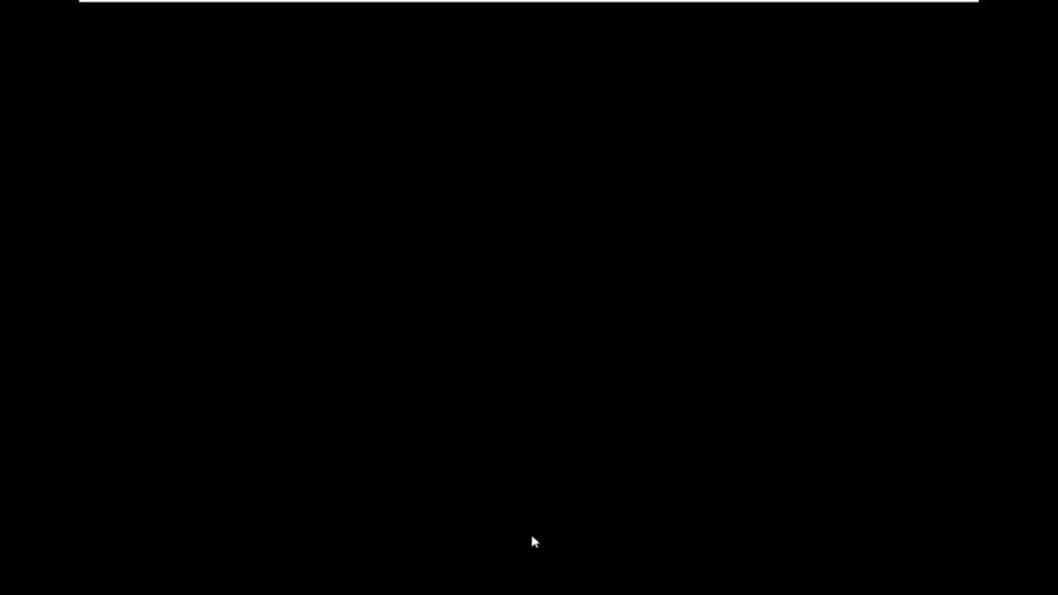